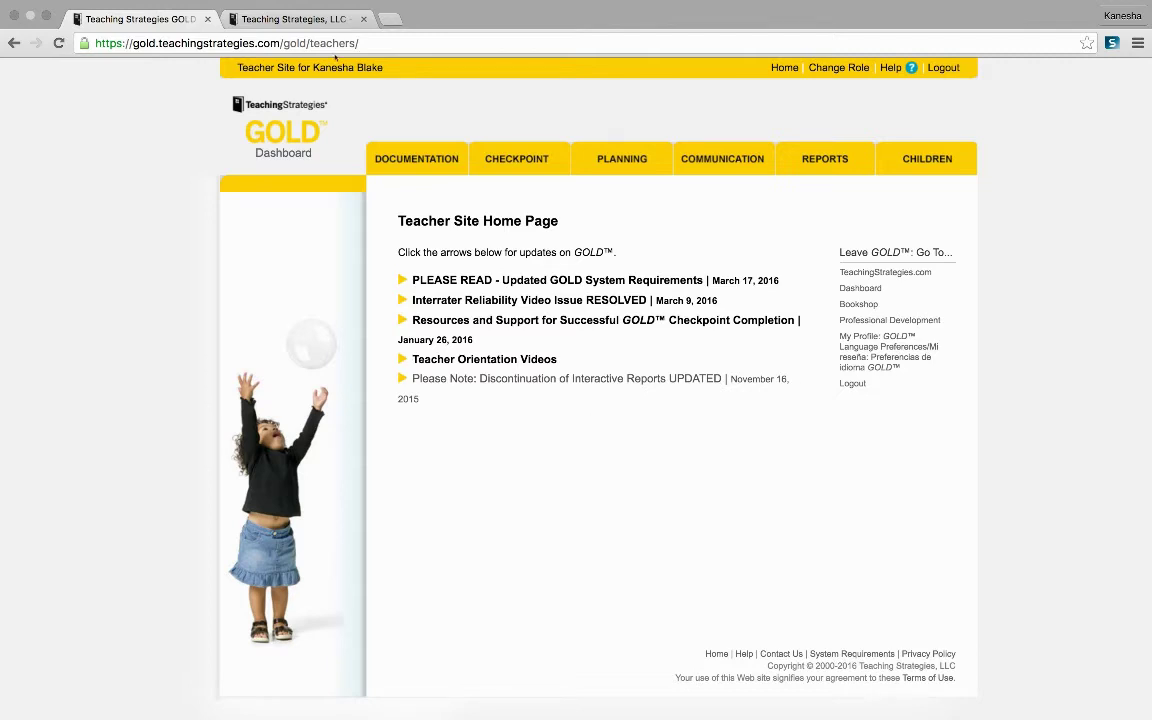
Step: View the teachingstrategies.com website in the other open page, and return to the GOLD teacher home page
{"action": "left_click", "coordinate": [288, 19]}
{"action": "key", "text": "super+l"}
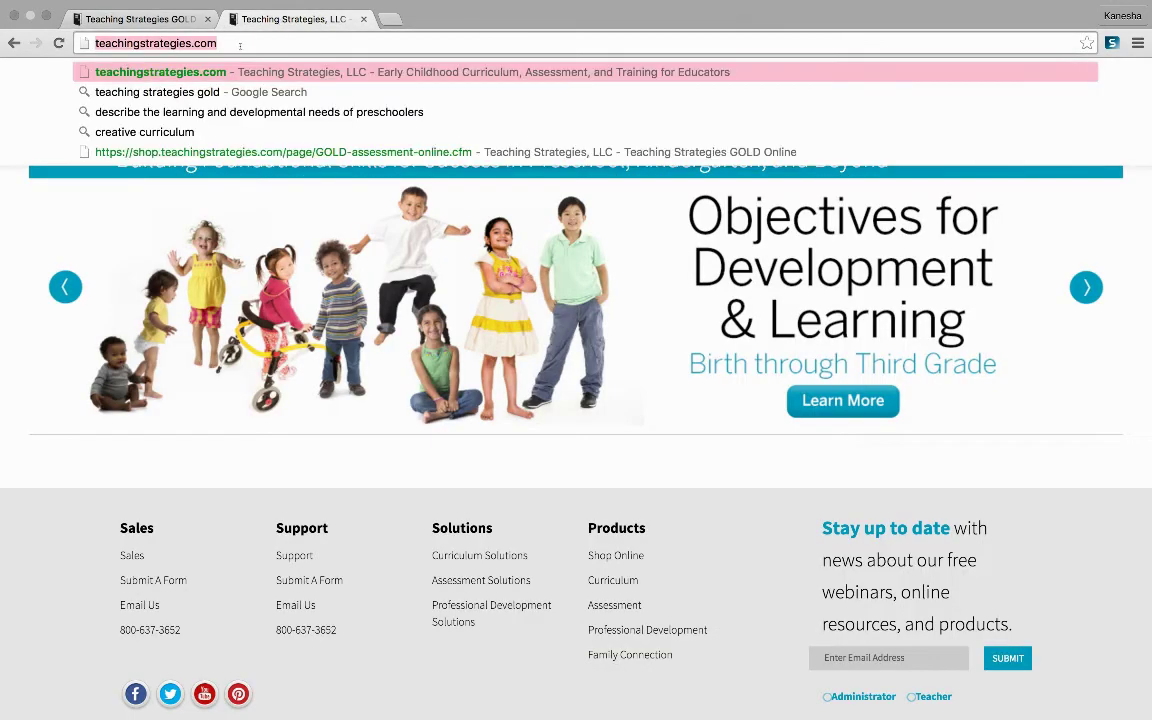
{"action": "left_click", "coordinate": [245, 43]}
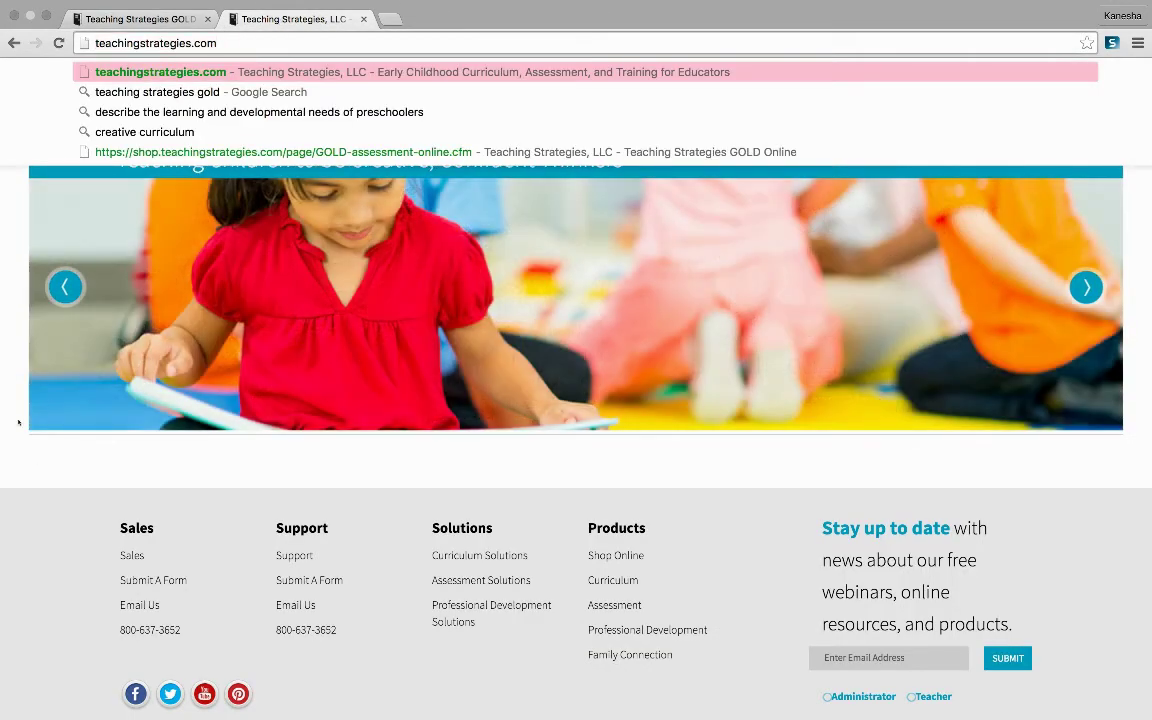
{"action": "left_click", "coordinate": [28, 461]}
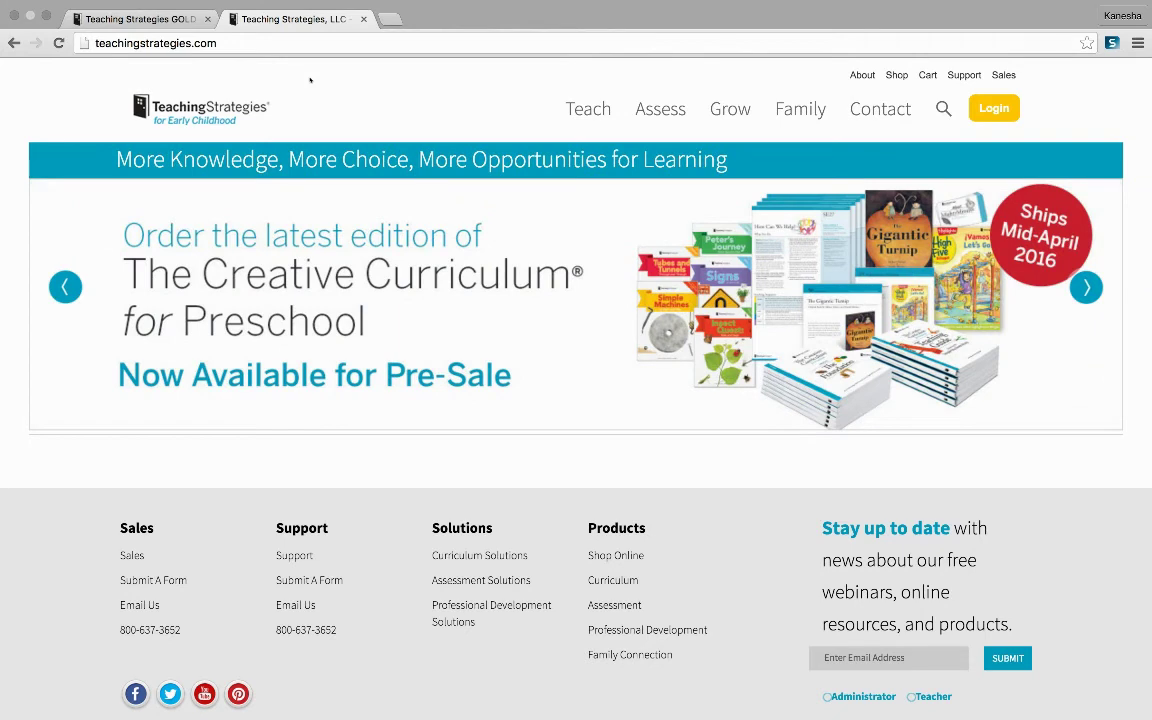
{"action": "left_click", "coordinate": [160, 22]}
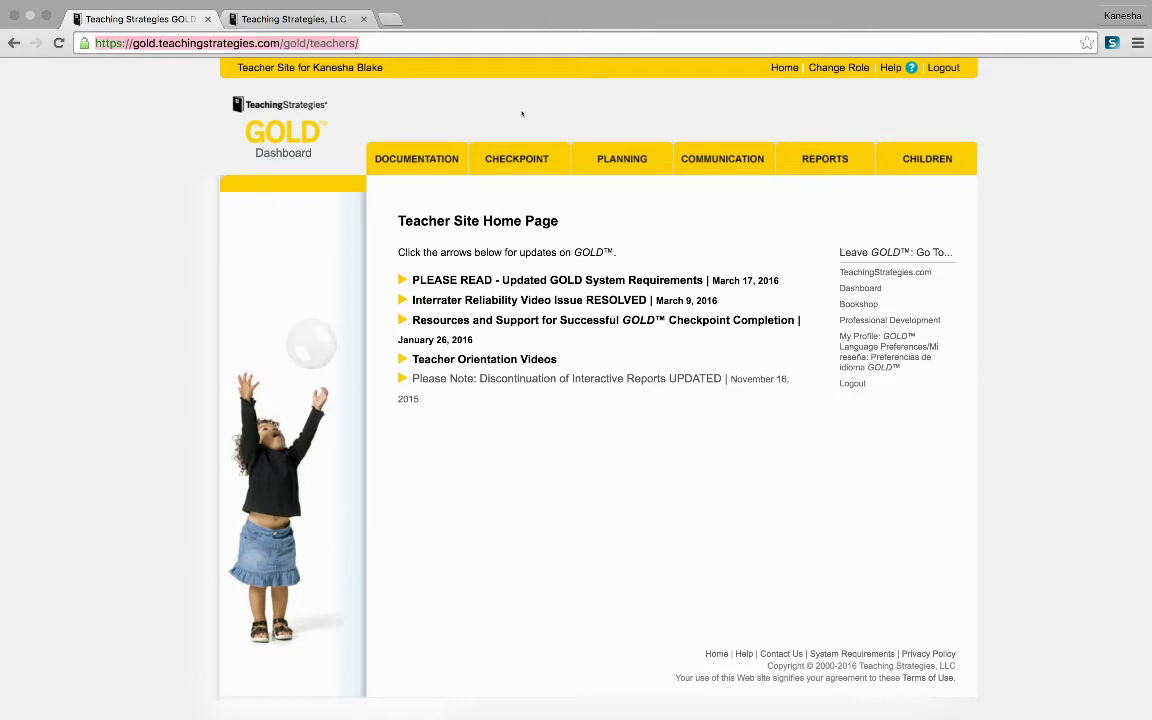
{"action": "left_click", "coordinate": [522, 114]}
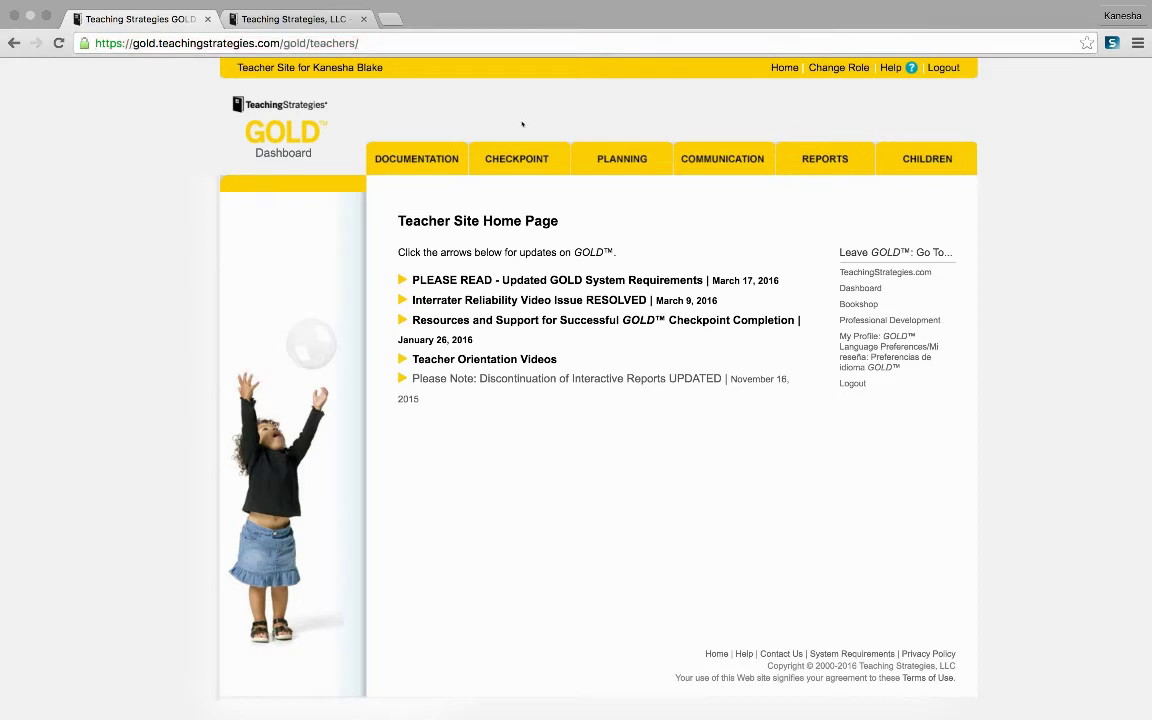
Step: Open Checkpoint by Child and select the first child in the list
{"action": "mouse_move", "coordinate": [537, 148]}
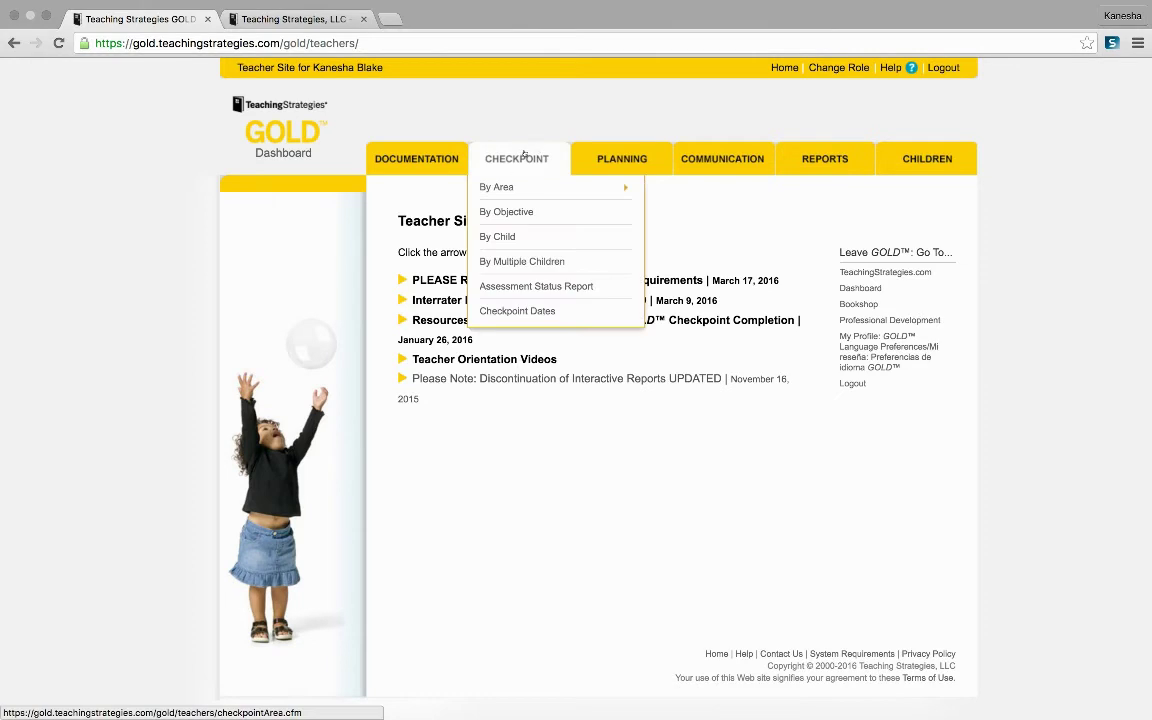
{"action": "left_click", "coordinate": [500, 237]}
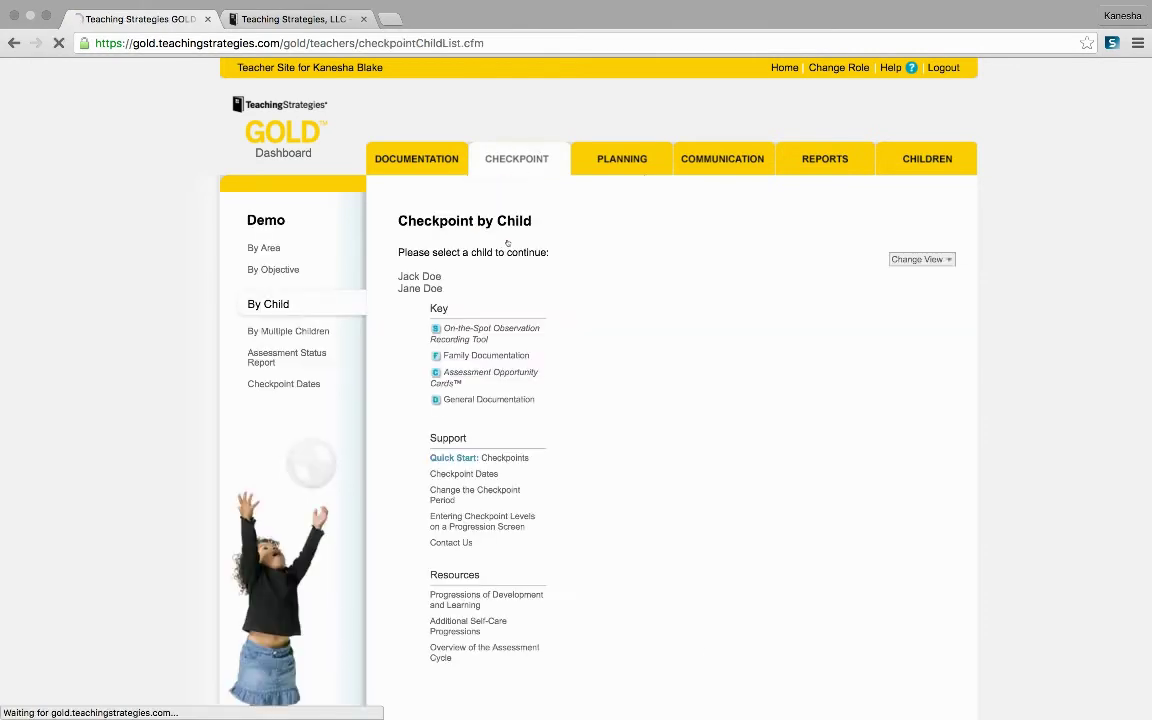
{"action": "left_click", "coordinate": [437, 276]}
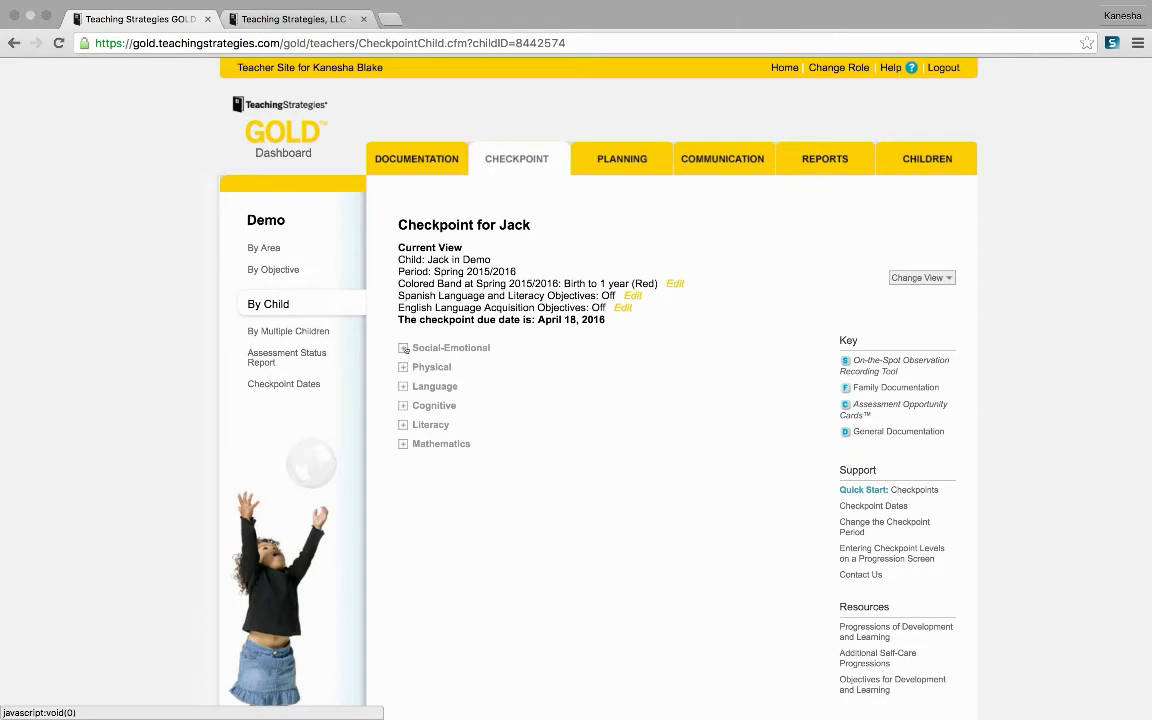
Step: Expand the Social-Emotional area and open level selection for Objective 1, dimension a, Manages feelings
{"action": "left_click", "coordinate": [403, 348]}
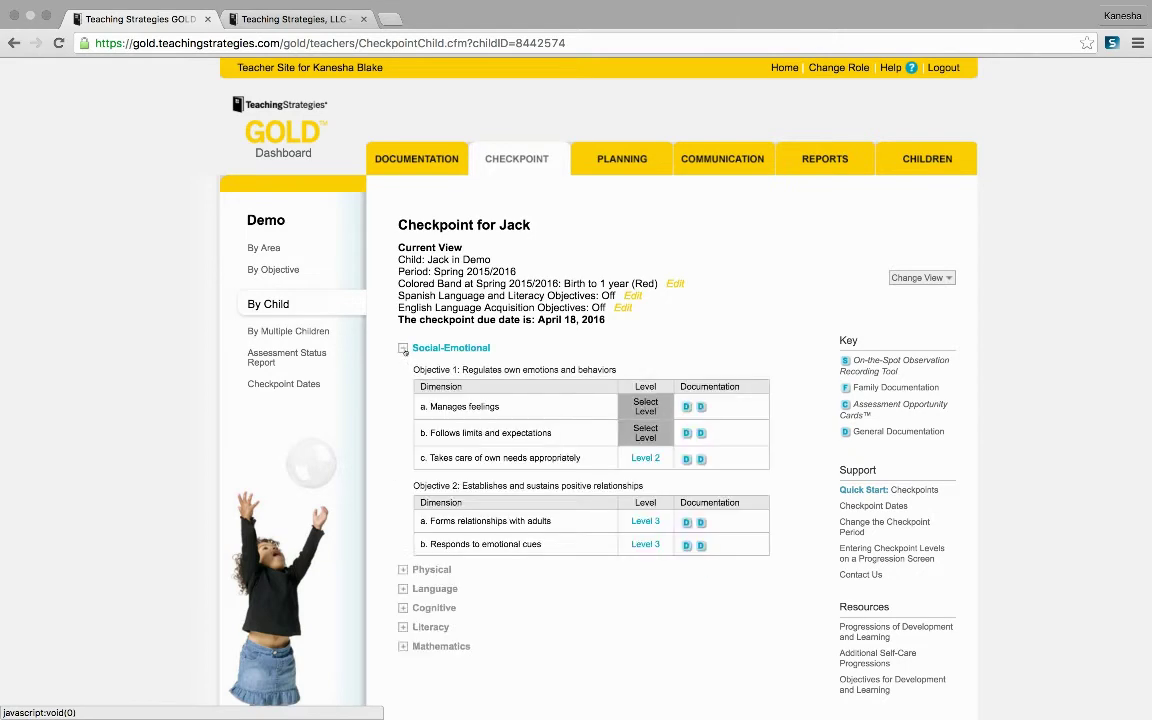
{"action": "scroll", "coordinate": [397, 363], "scroll_direction": "down", "scroll_amount": 1}
{"action": "scroll", "coordinate": [397, 363], "scroll_direction": "down", "scroll_amount": 2}
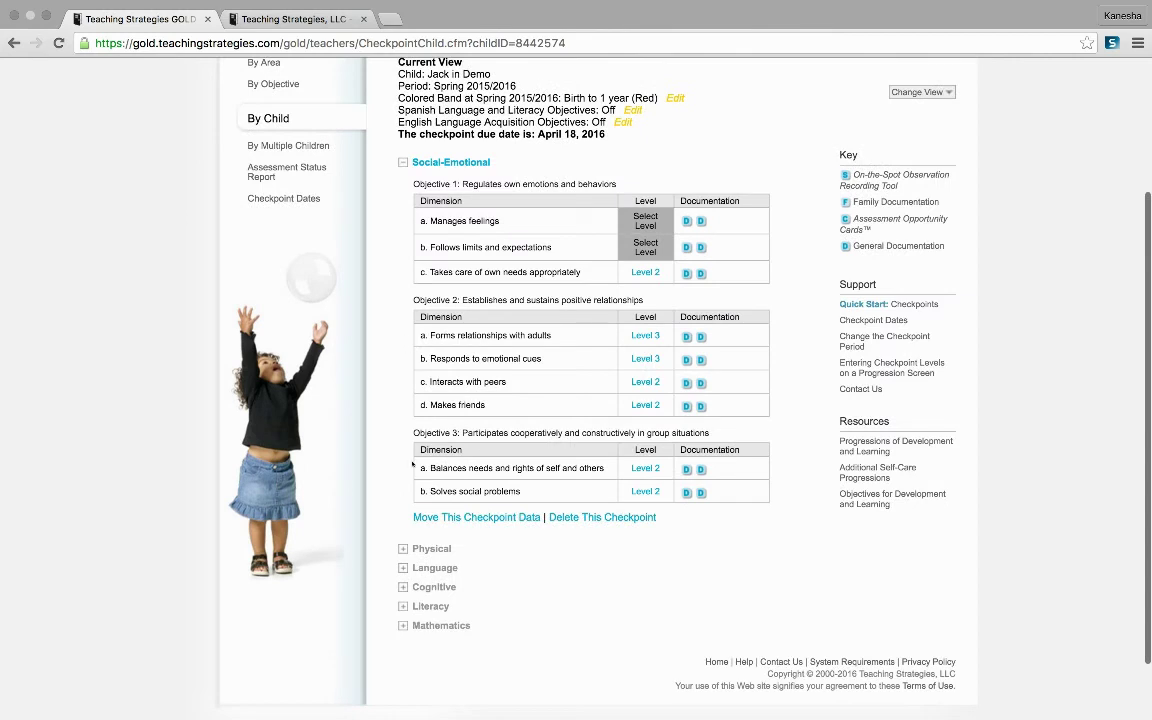
{"action": "scroll", "coordinate": [412, 460], "scroll_direction": "up", "scroll_amount": 2}
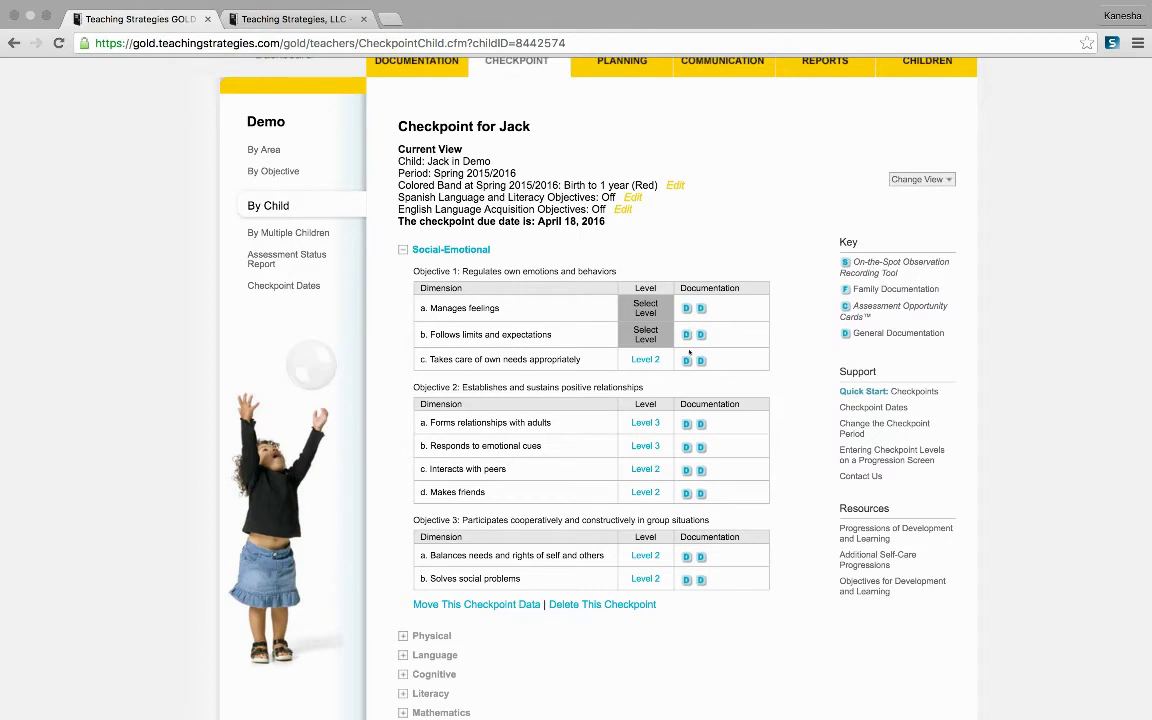
{"action": "left_click", "coordinate": [647, 312]}
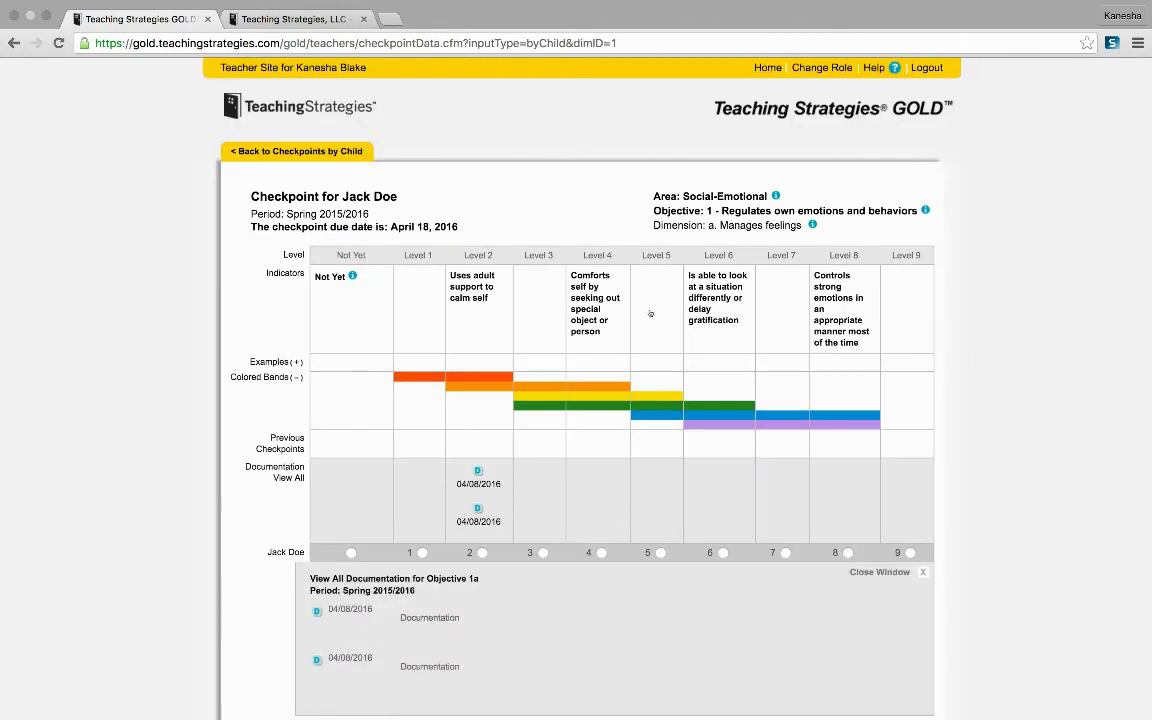
Step: Expand the examples for the Manages feelings indicators on the progression screen
{"action": "scroll", "coordinate": [650, 314], "scroll_direction": "down", "scroll_amount": 1}
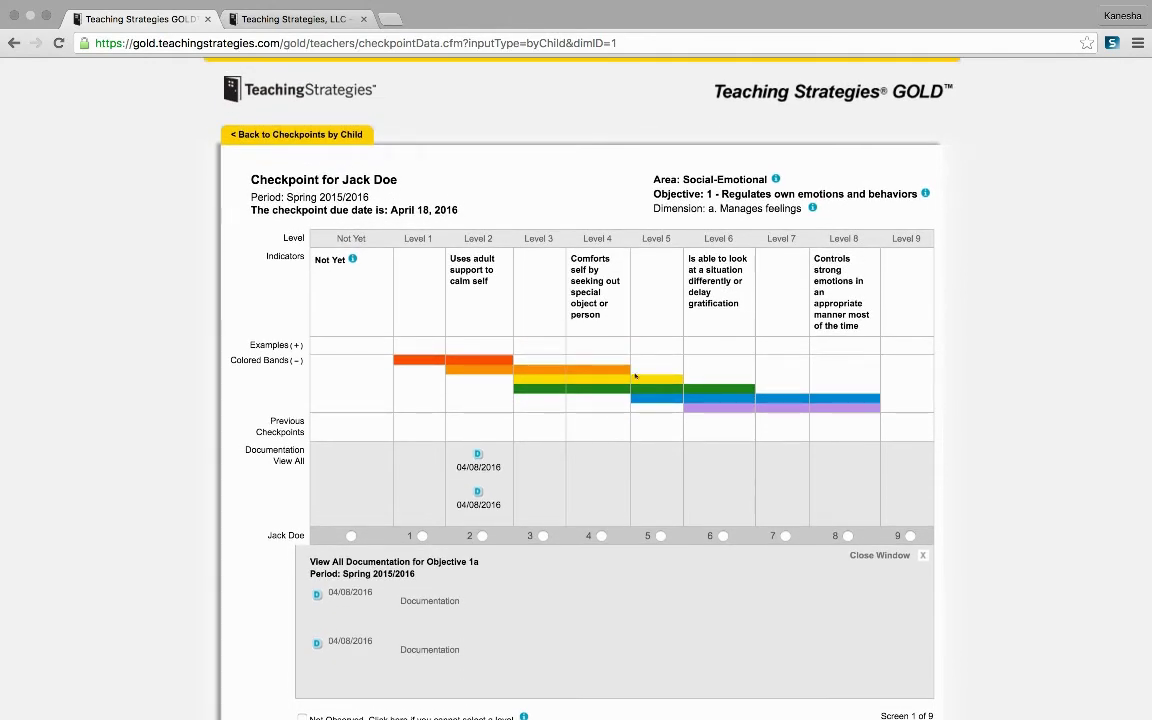
{"action": "scroll", "coordinate": [630, 410], "scroll_direction": "down", "scroll_amount": 3}
{"action": "scroll", "coordinate": [472, 483], "scroll_direction": "up", "scroll_amount": 1}
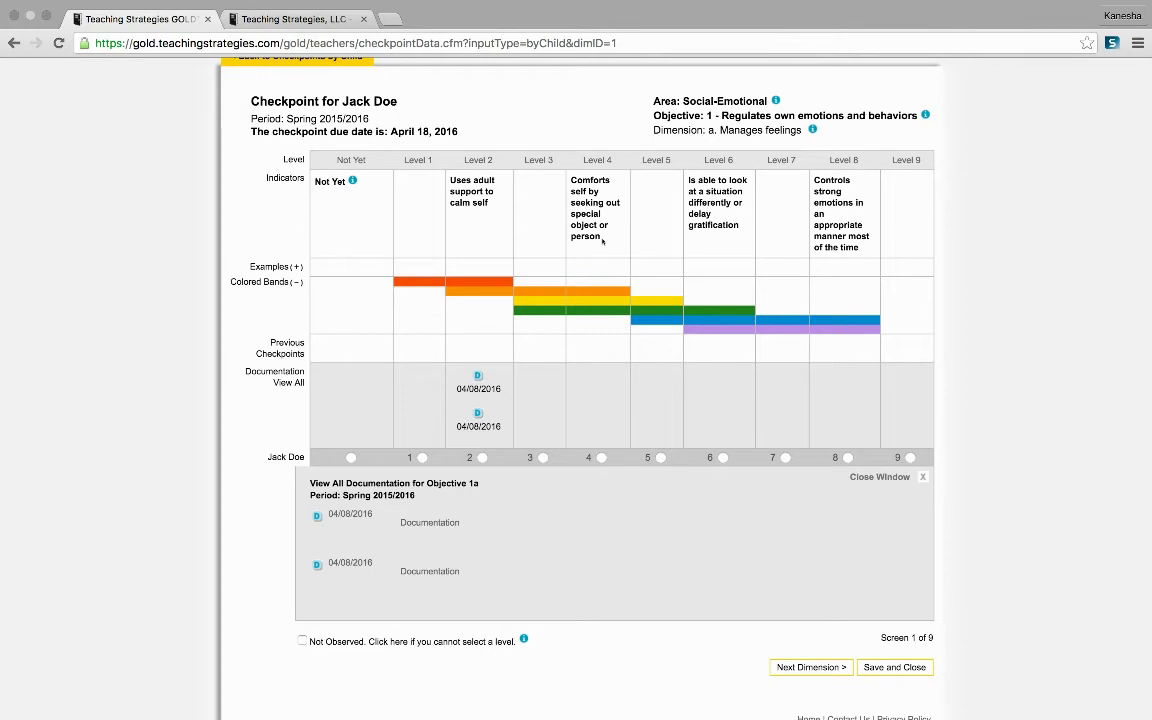
{"action": "scroll", "coordinate": [602, 242], "scroll_direction": "up", "scroll_amount": 1}
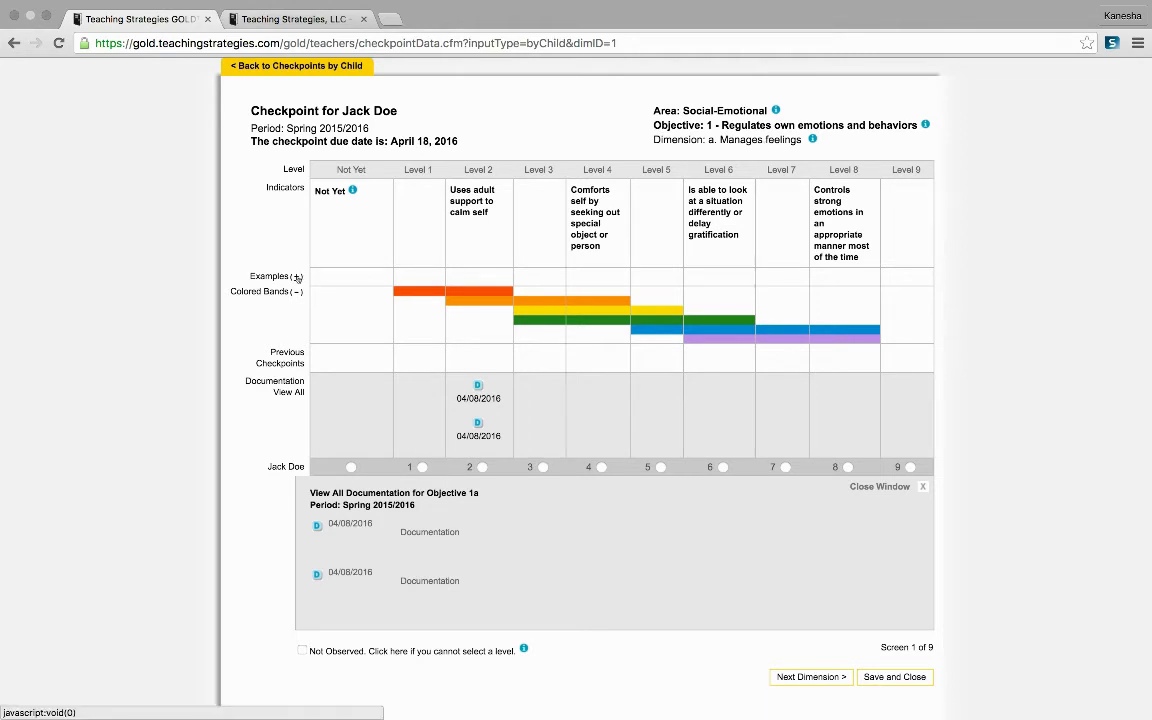
{"action": "left_click", "coordinate": [297, 277]}
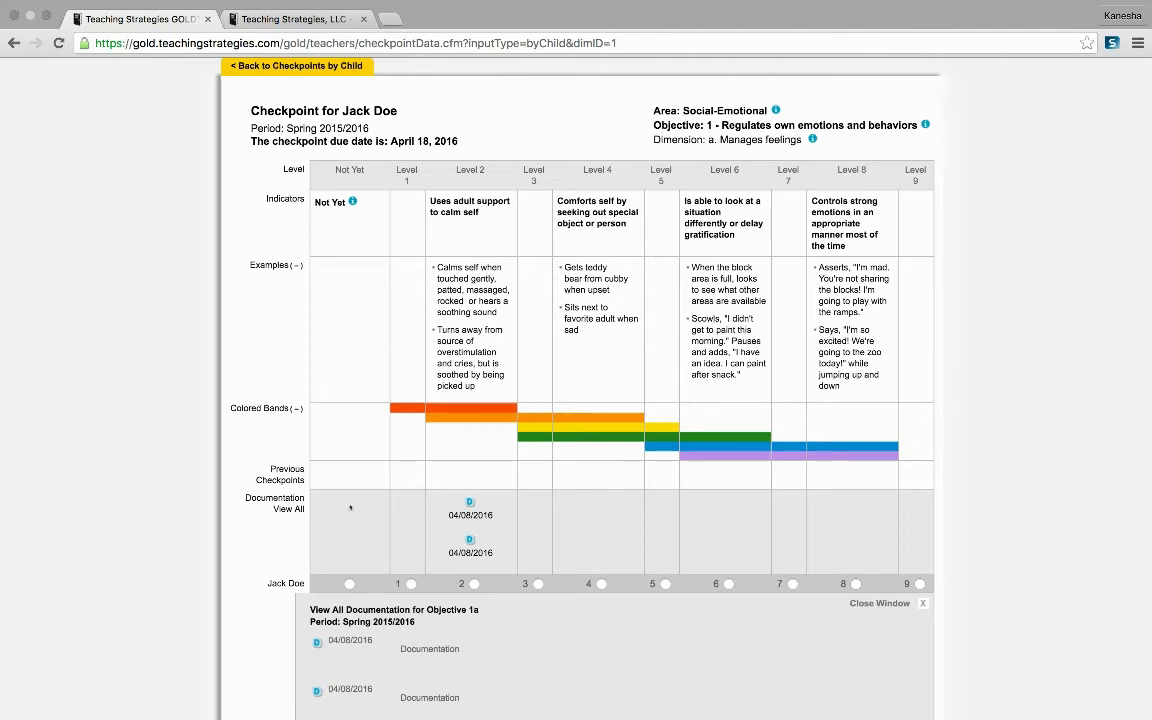
Step: Examine the documentation entries for Objective 1a and compare their preliminary levels with the indicators, examples and colored bands
{"action": "scroll", "coordinate": [350, 508], "scroll_direction": "down", "scroll_amount": 1}
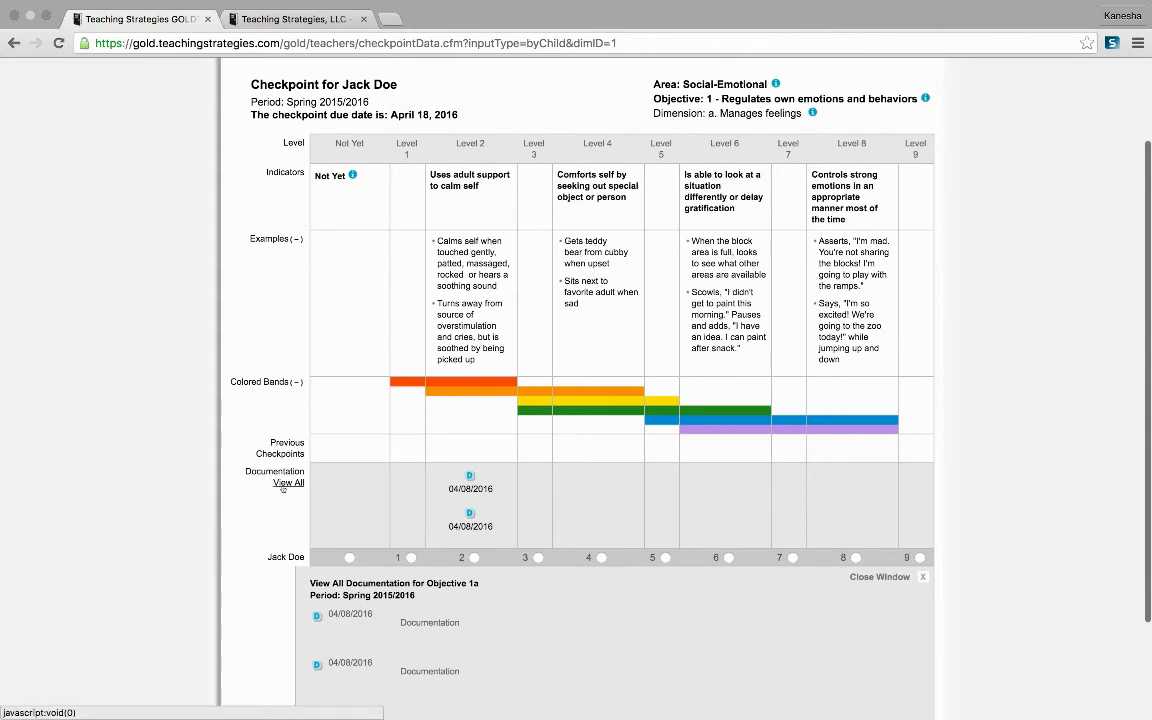
{"action": "scroll", "coordinate": [290, 500], "scroll_direction": "down", "scroll_amount": 2}
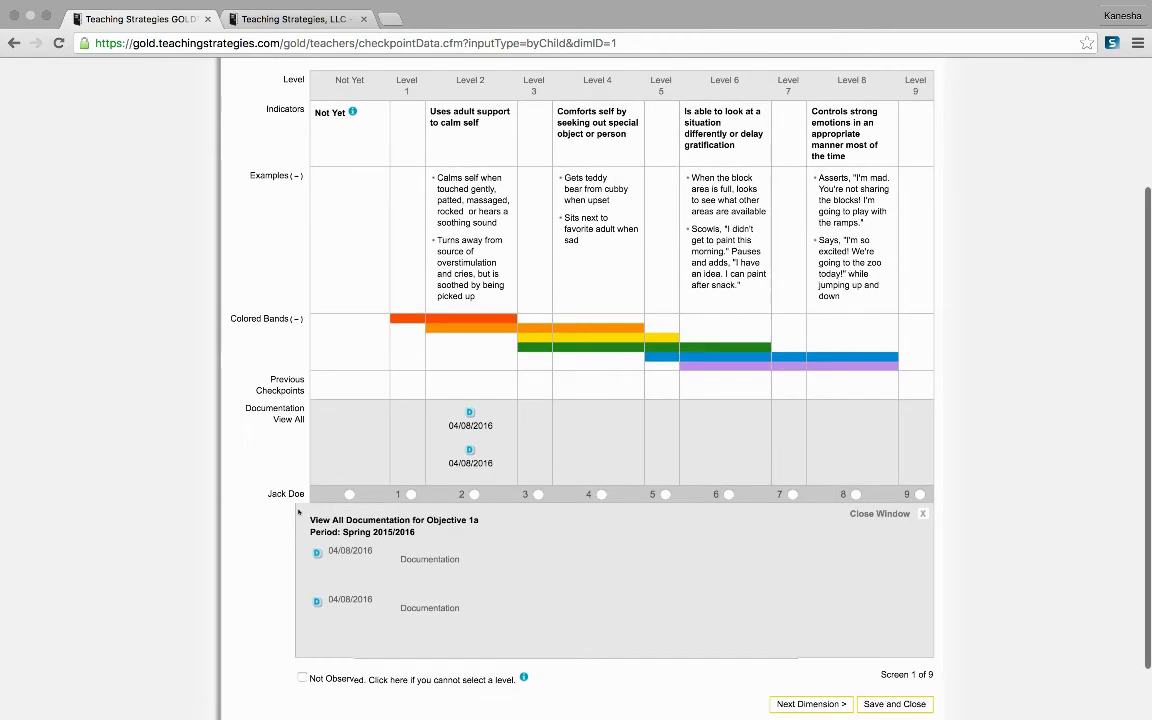
{"action": "left_click_drag", "start_coordinate": [310, 520], "coordinate": [478, 524]}
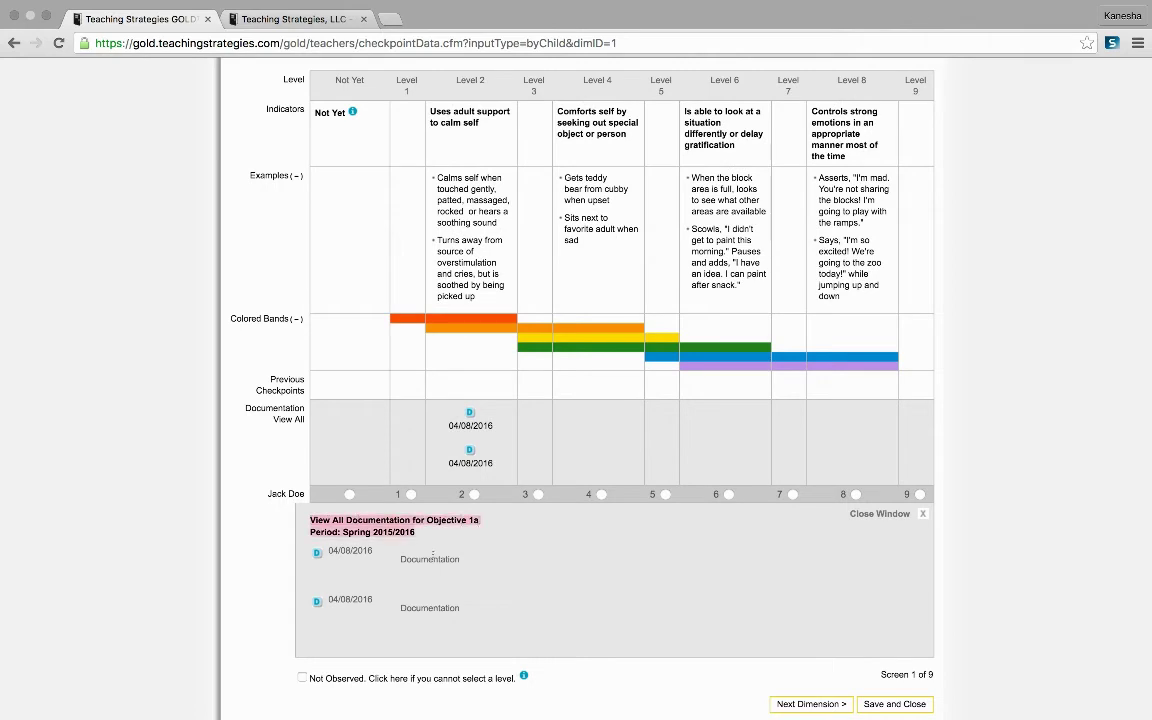
{"action": "left_click", "coordinate": [412, 540]}
{"action": "scroll", "coordinate": [420, 540], "scroll_direction": "down", "scroll_amount": 2}
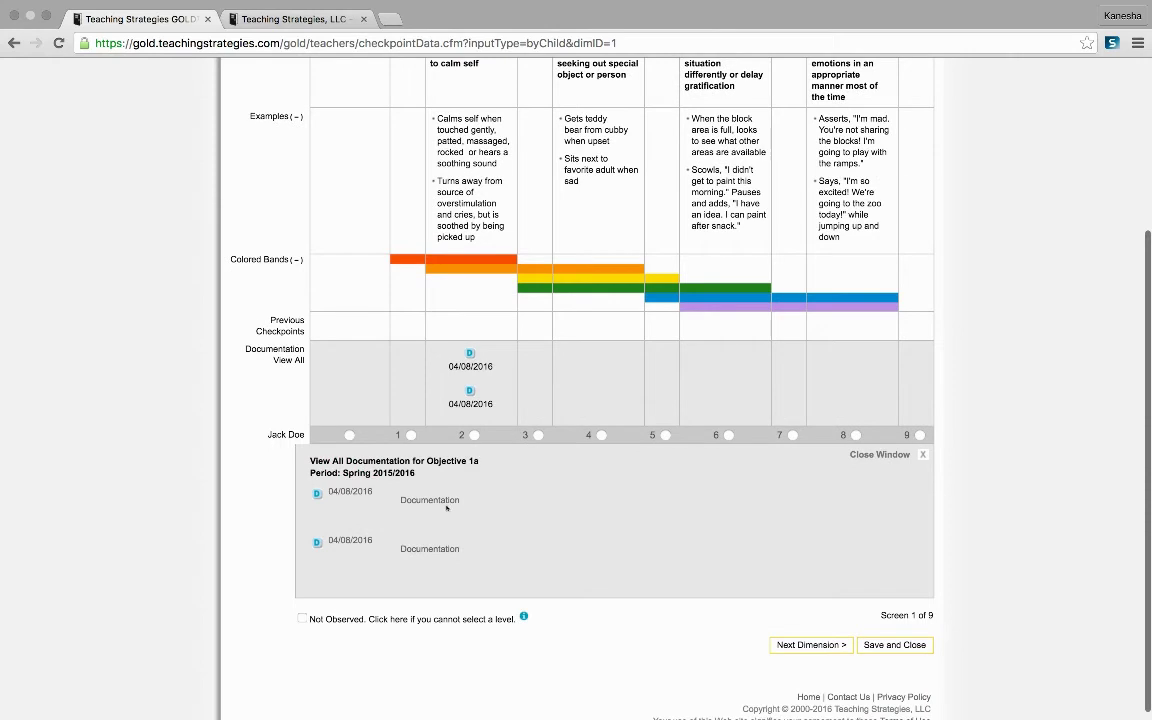
{"action": "left_click_drag", "start_coordinate": [391, 505], "coordinate": [463, 501]}
{"action": "left_click_drag", "start_coordinate": [327, 491], "coordinate": [372, 491]}
{"action": "left_click", "coordinate": [374, 496]}
{"action": "left_click_drag", "start_coordinate": [393, 502], "coordinate": [464, 505]}
{"action": "scroll", "coordinate": [470, 400], "scroll_direction": "up", "scroll_amount": 1}
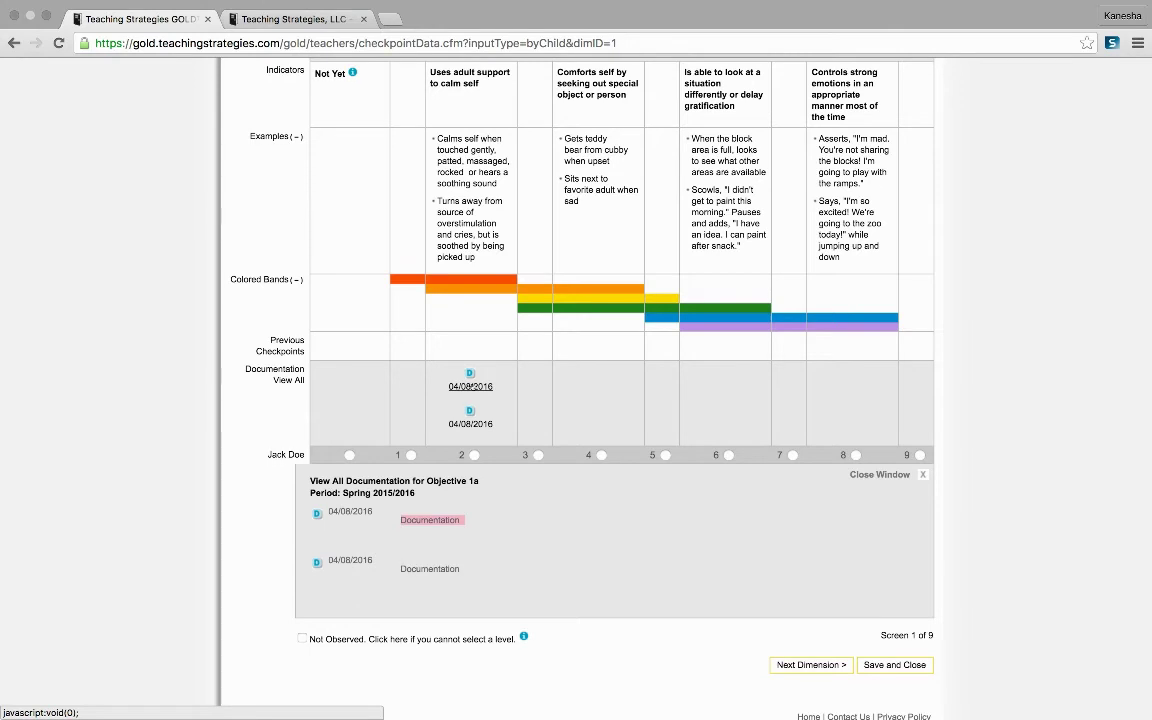
{"action": "scroll", "coordinate": [470, 386], "scroll_direction": "up", "scroll_amount": 1}
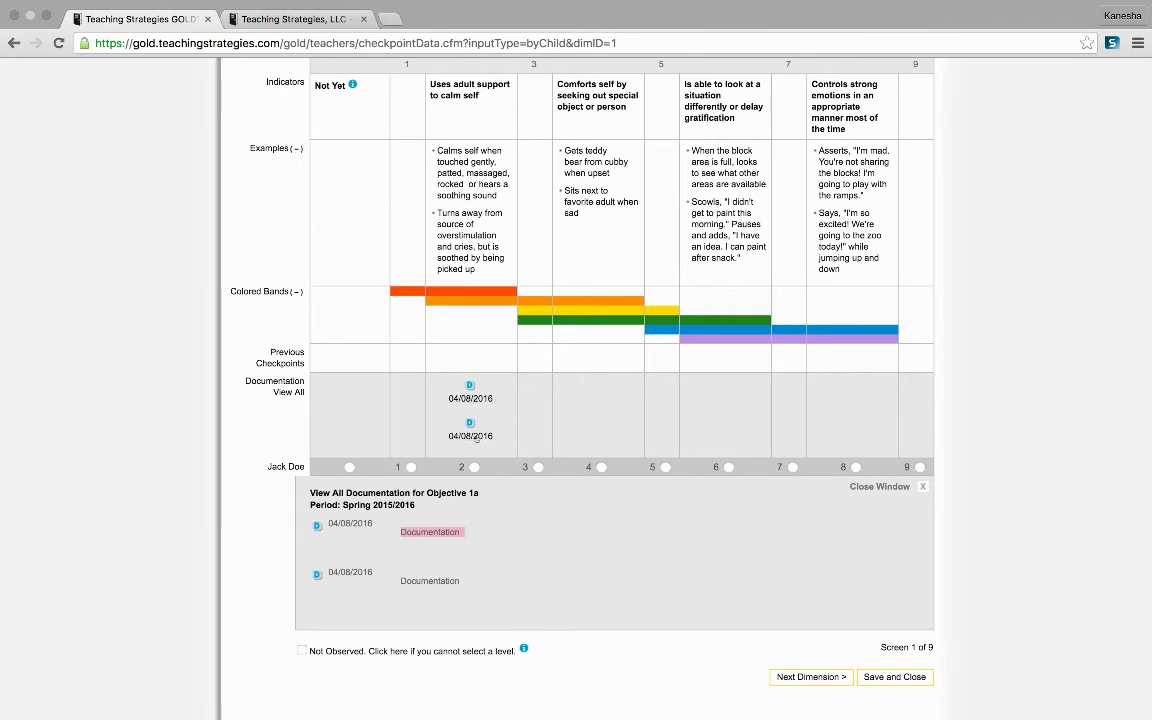
{"action": "scroll", "coordinate": [473, 103], "scroll_direction": "up", "scroll_amount": 1}
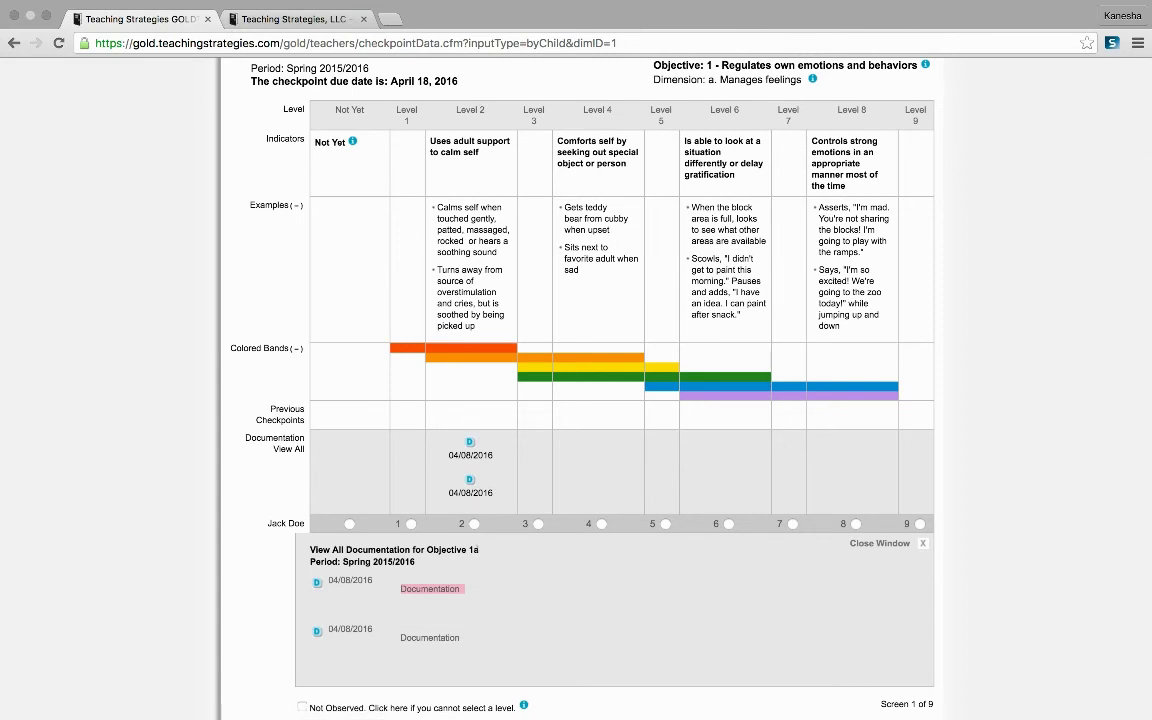
Step: Rate Manages feelings at Level 2 and Follows limits and expectations at Level 3, advancing to the next dimension after each
{"action": "left_click", "coordinate": [474, 524]}
{"action": "scroll", "coordinate": [500, 525], "scroll_direction": "down", "scroll_amount": 2}
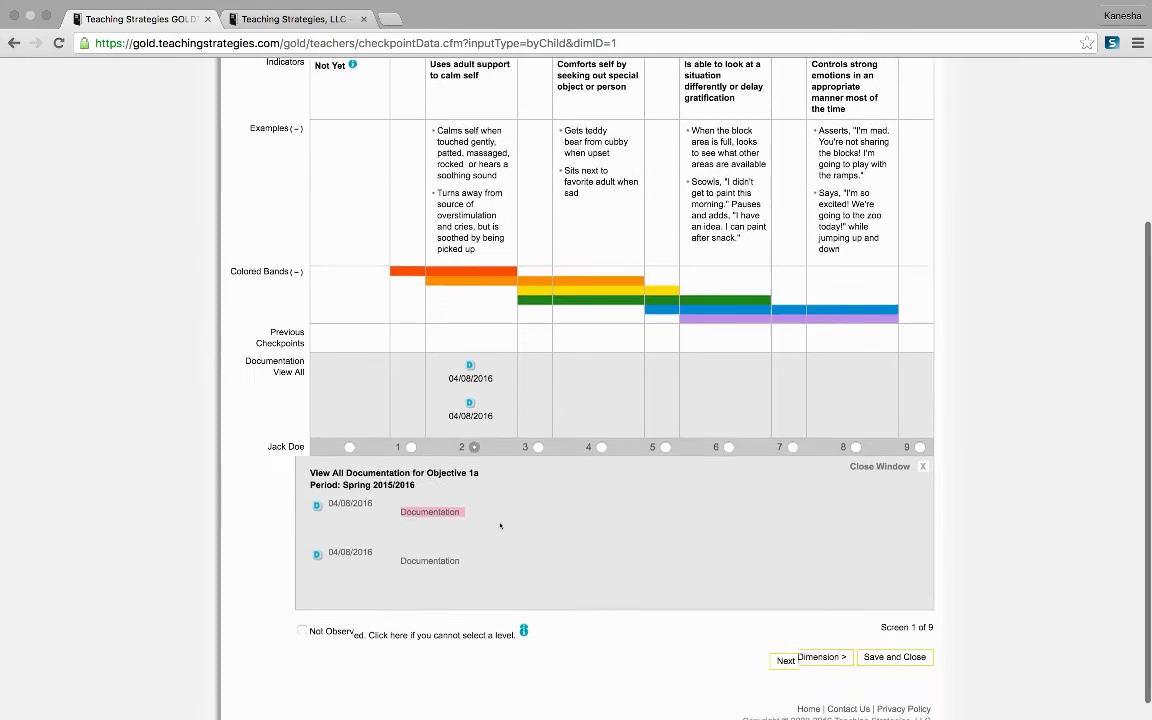
{"action": "scroll", "coordinate": [832, 606], "scroll_direction": "down", "scroll_amount": 1}
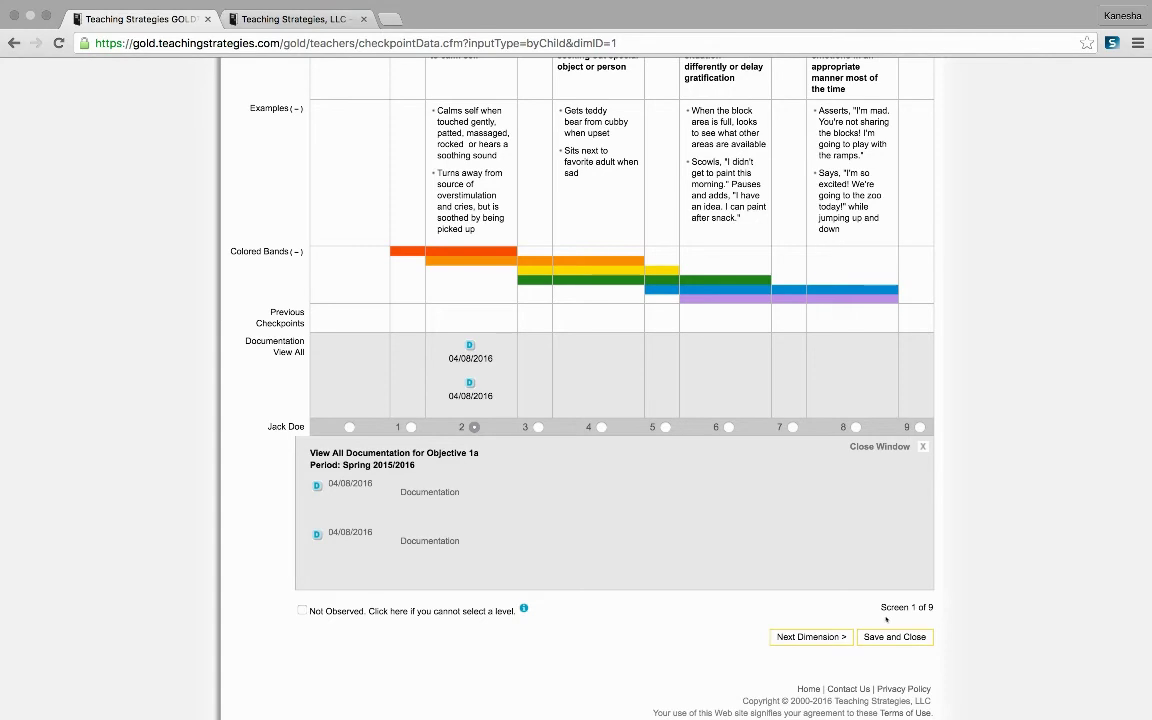
{"action": "left_click", "coordinate": [811, 637]}
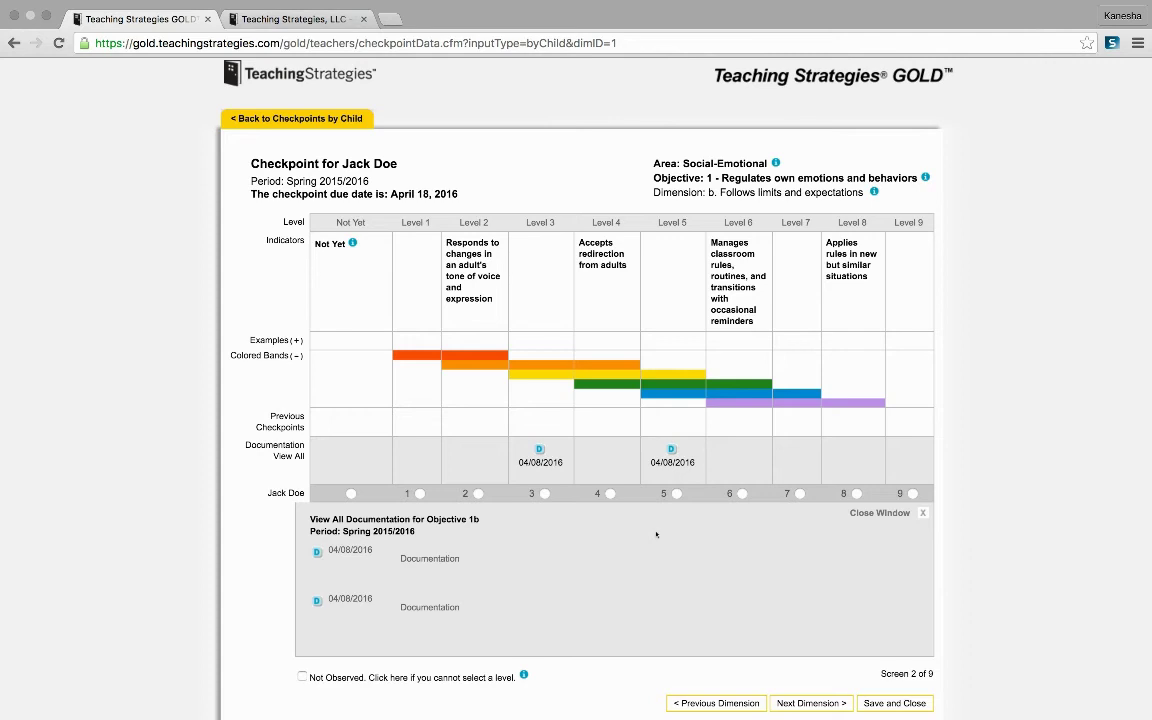
{"action": "scroll", "coordinate": [656, 534], "scroll_direction": "down", "scroll_amount": 1}
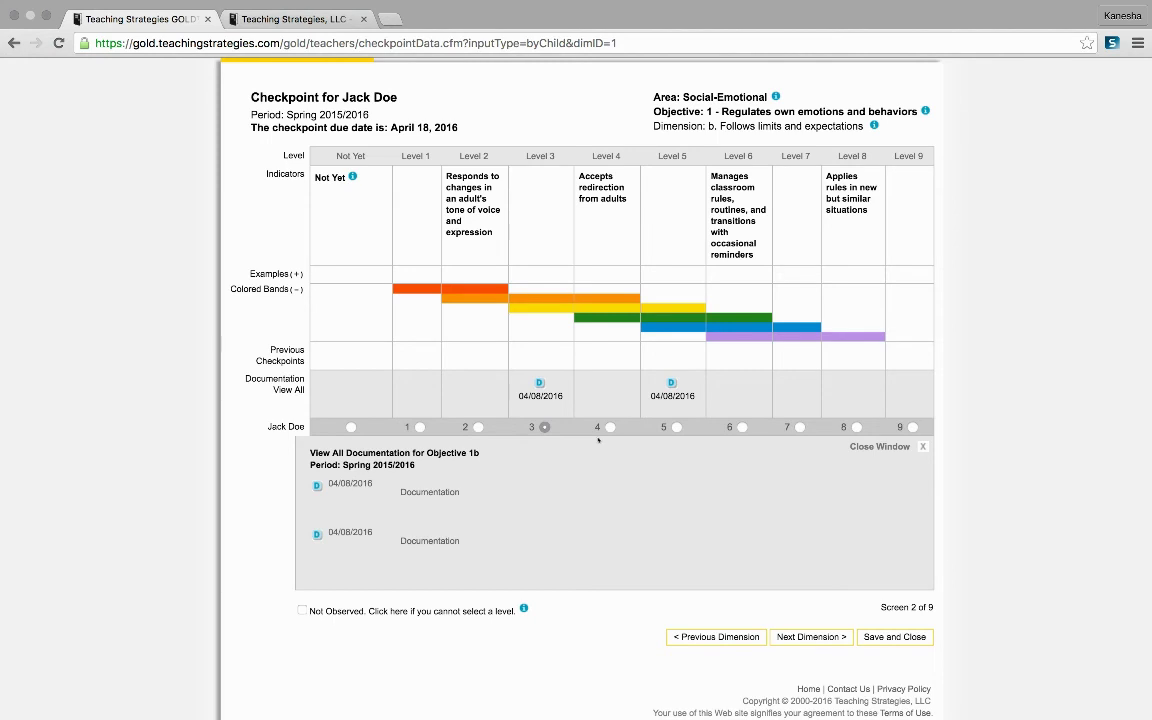
{"action": "left_click", "coordinate": [811, 637]}
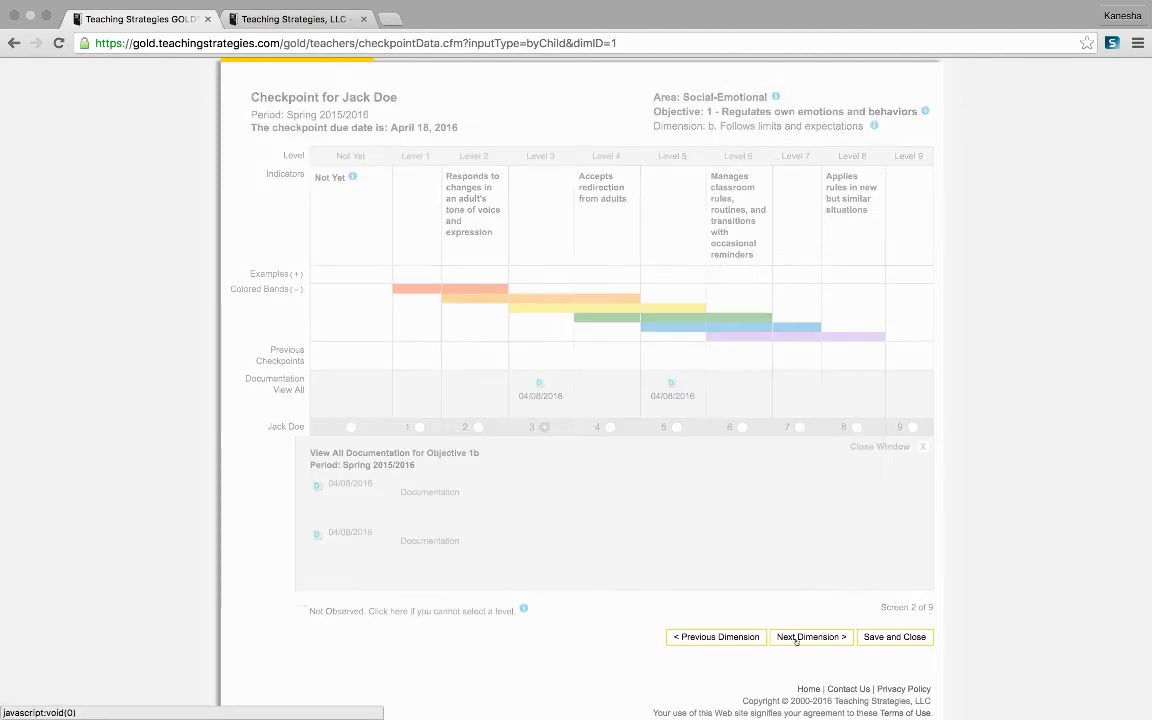
Step: Review the selected levels from dimension 1c, Takes care of own needs appropriately, through 2d, and advance to 3a
{"action": "scroll", "coordinate": [796, 642], "scroll_direction": "down", "scroll_amount": 2}
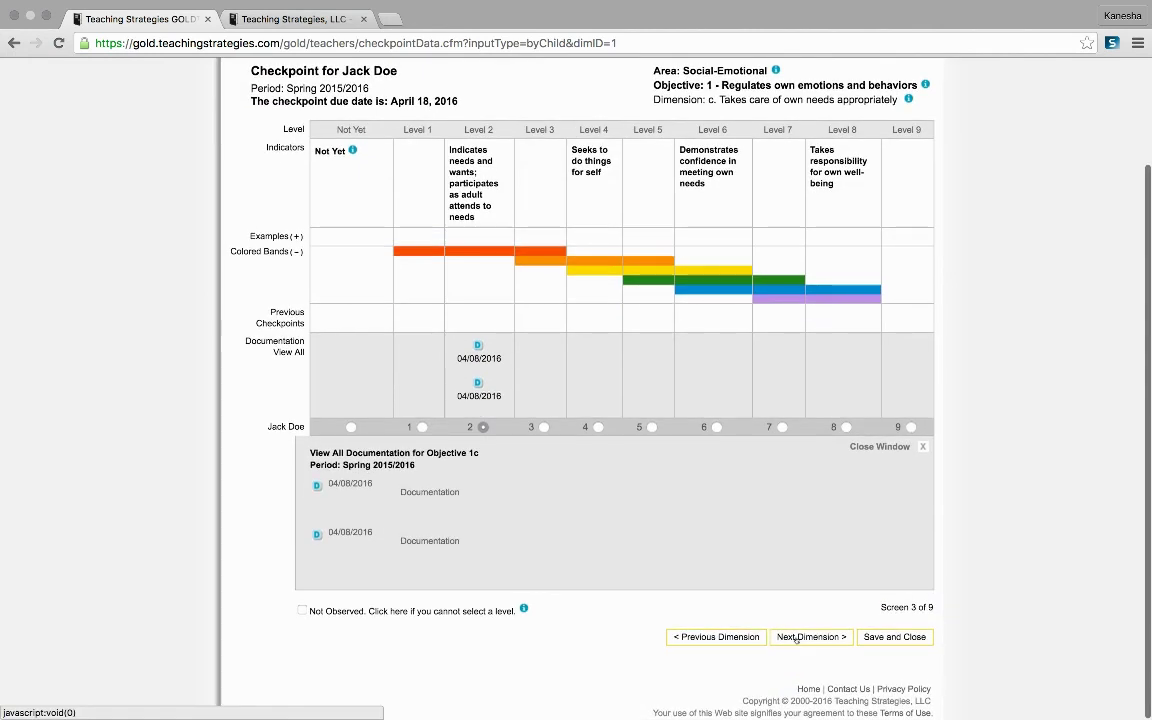
{"action": "left_click", "coordinate": [797, 637]}
{"action": "scroll", "coordinate": [800, 645], "scroll_direction": "down", "scroll_amount": 1}
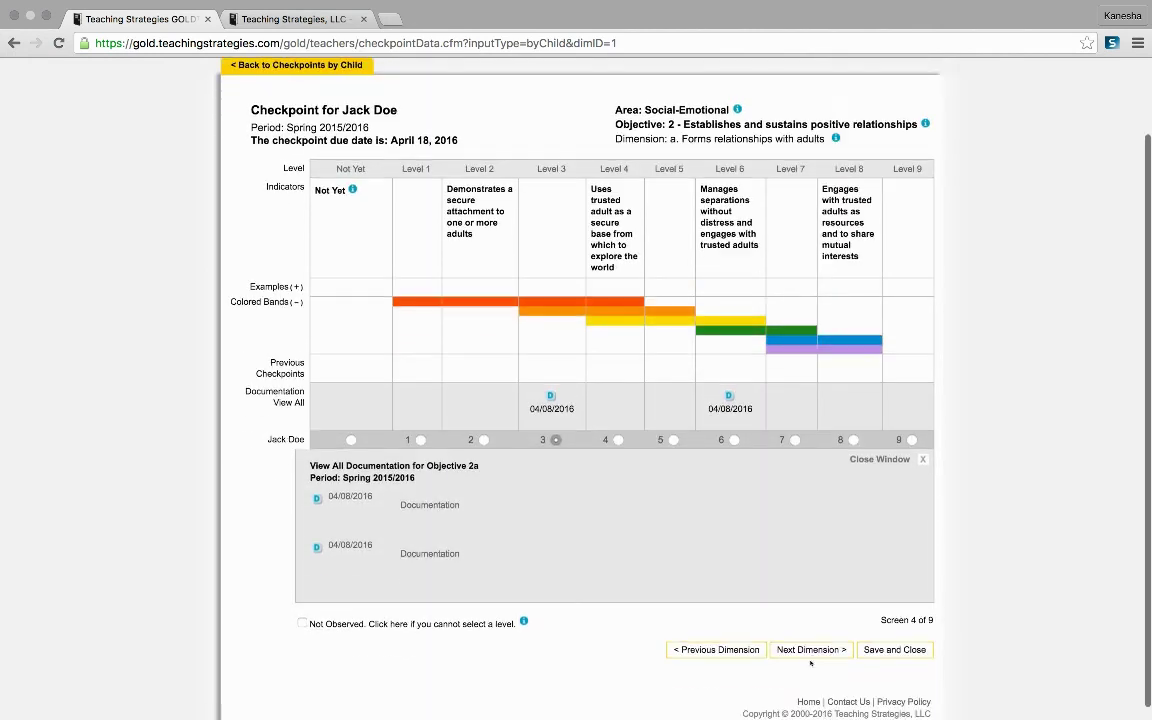
{"action": "left_click", "coordinate": [811, 648]}
{"action": "scroll", "coordinate": [811, 656], "scroll_direction": "down", "scroll_amount": 1}
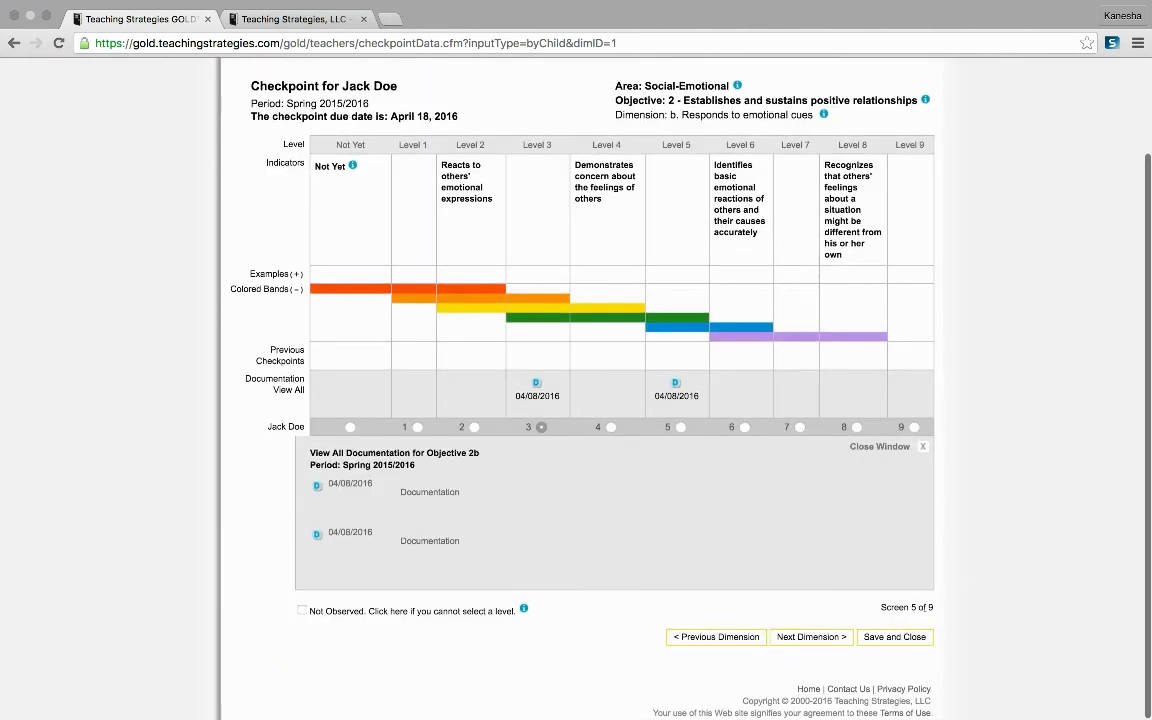
{"action": "left_click", "coordinate": [813, 637]}
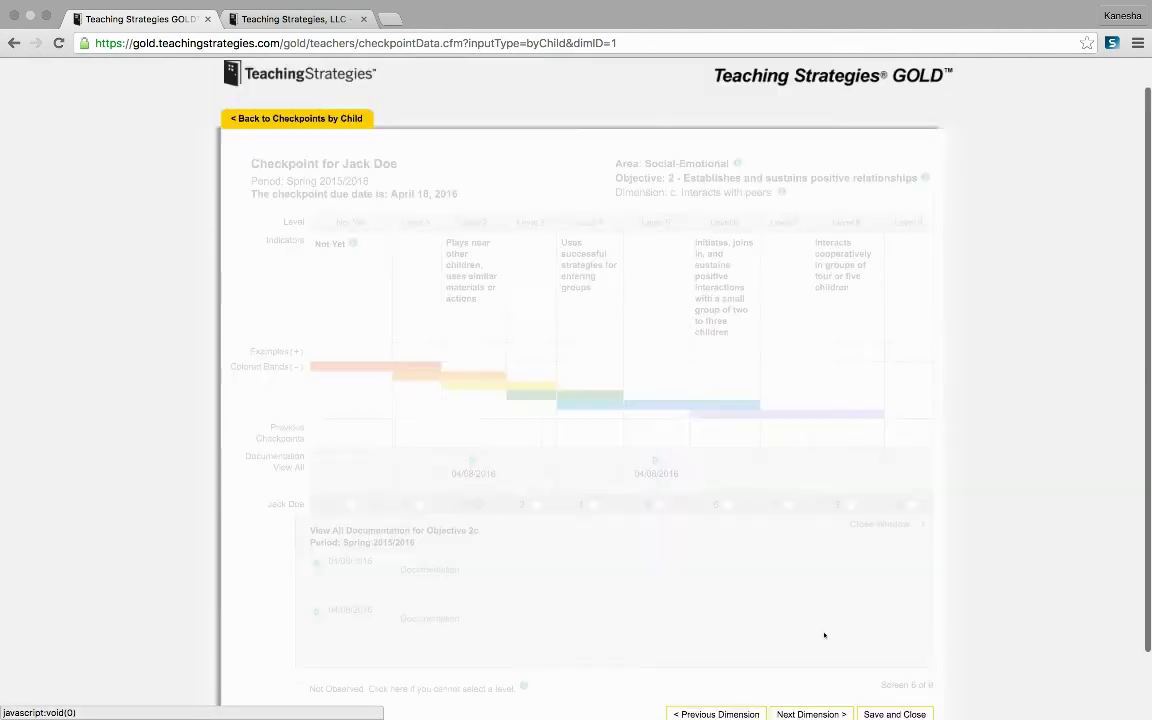
{"action": "scroll", "coordinate": [820, 642], "scroll_direction": "down", "scroll_amount": 1}
{"action": "left_click", "coordinate": [819, 638]}
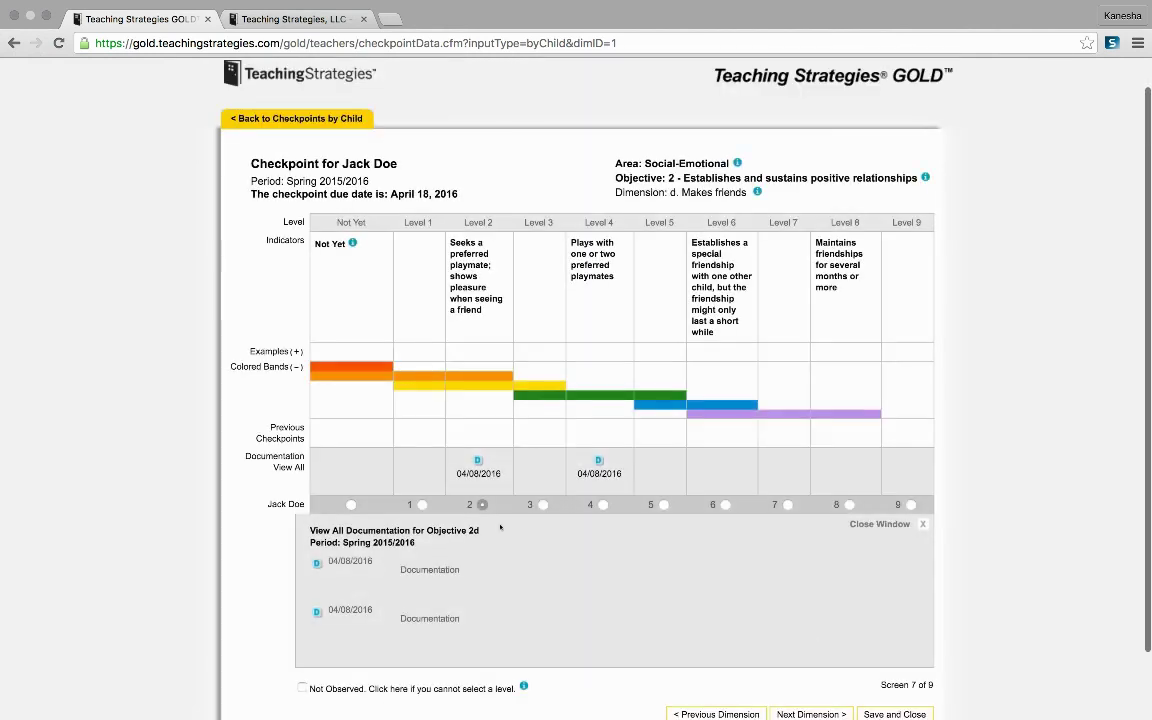
{"action": "scroll", "coordinate": [752, 610], "scroll_direction": "down", "scroll_amount": 1}
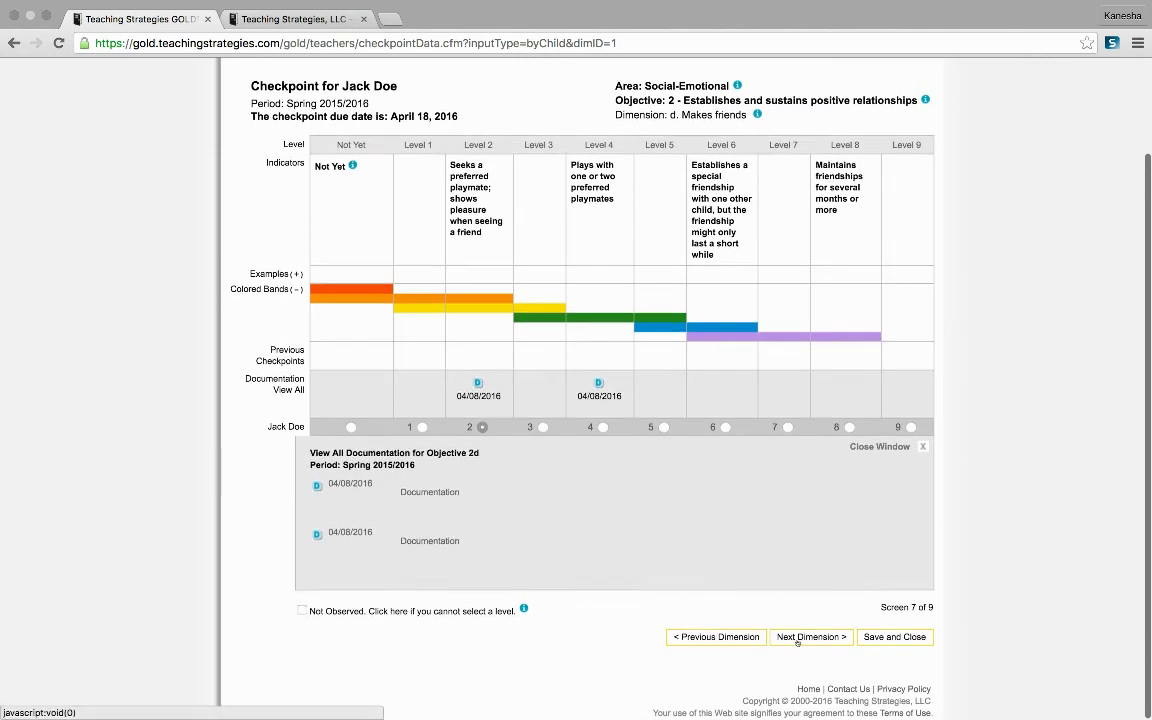
{"action": "left_click", "coordinate": [800, 638]}
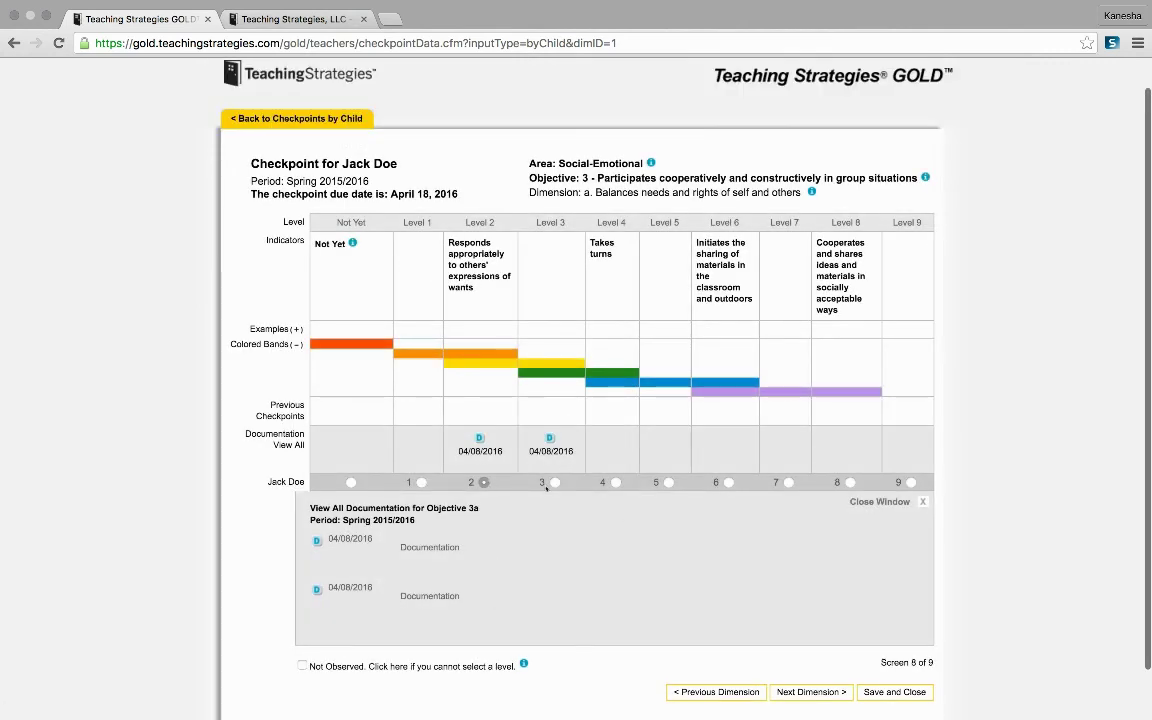
Step: Advance from dimension 3a to 3b, Solves social problems, and save and close the child's Social-Emotional checkpoint
{"action": "scroll", "coordinate": [627, 582], "scroll_direction": "down", "scroll_amount": 1}
{"action": "left_click", "coordinate": [830, 650]}
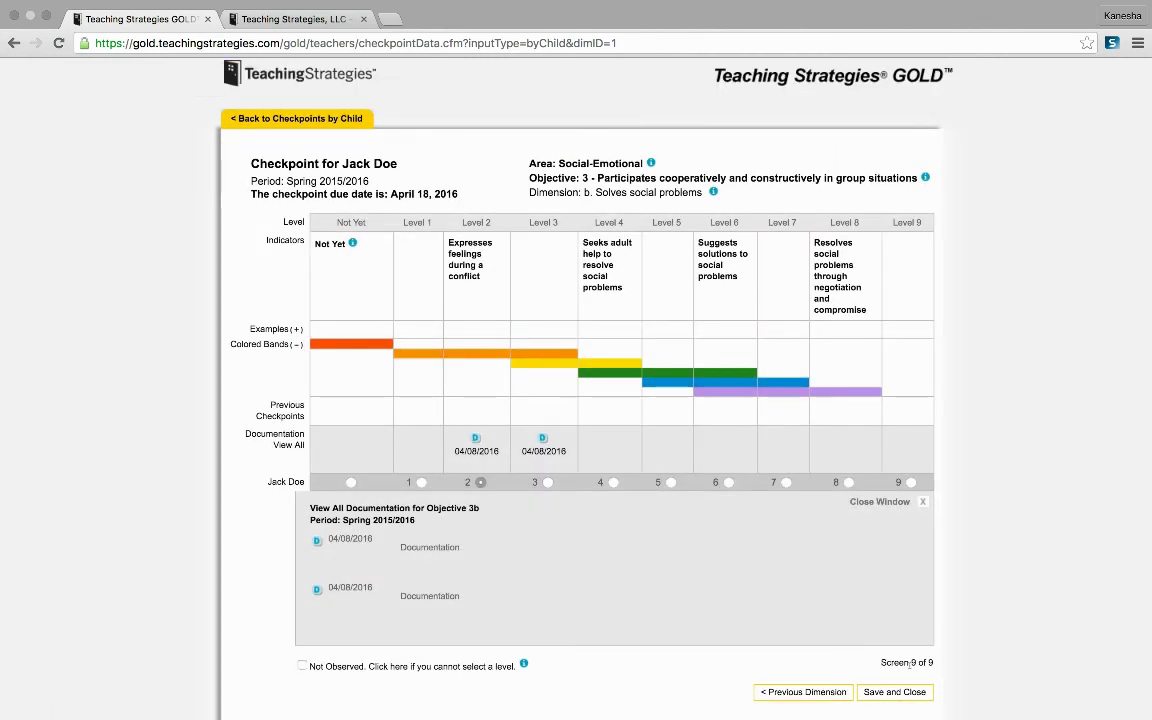
{"action": "left_click", "coordinate": [898, 695]}
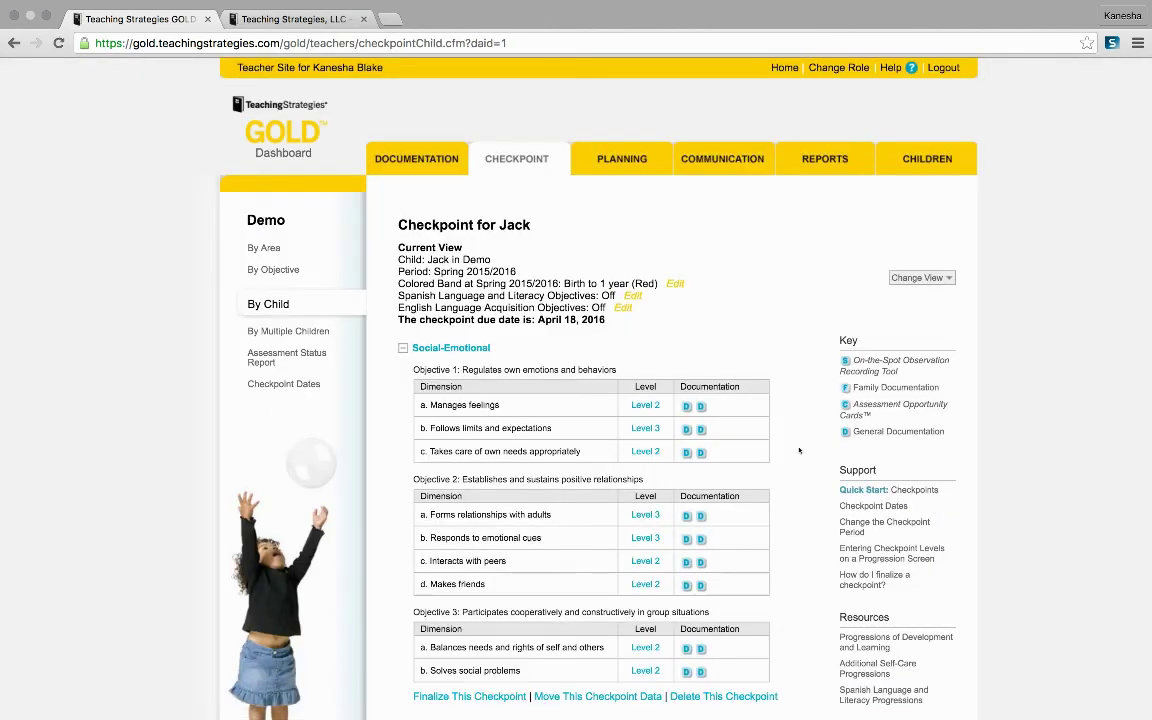
Step: Reopen the level for 1b, Follows limits and expectations, advance to 1c, and save and close back to the checkpoint summary
{"action": "scroll", "coordinate": [533, 410], "scroll_direction": "down", "scroll_amount": 2}
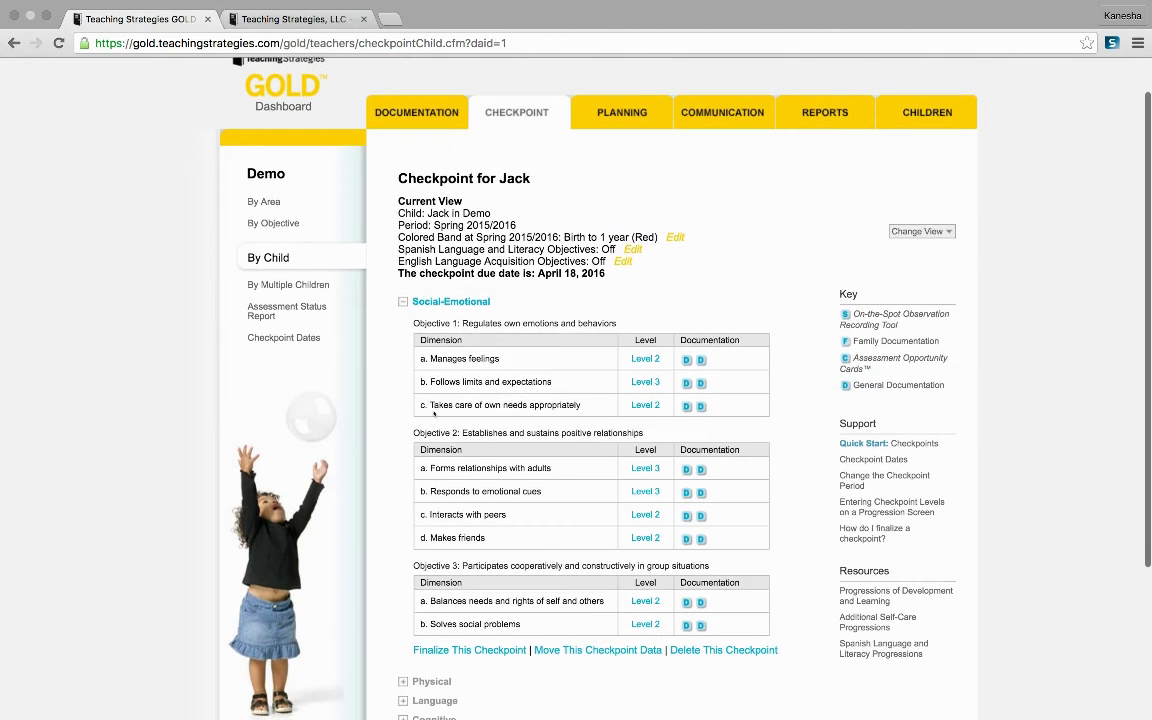
{"action": "scroll", "coordinate": [531, 376], "scroll_direction": "down", "scroll_amount": 3}
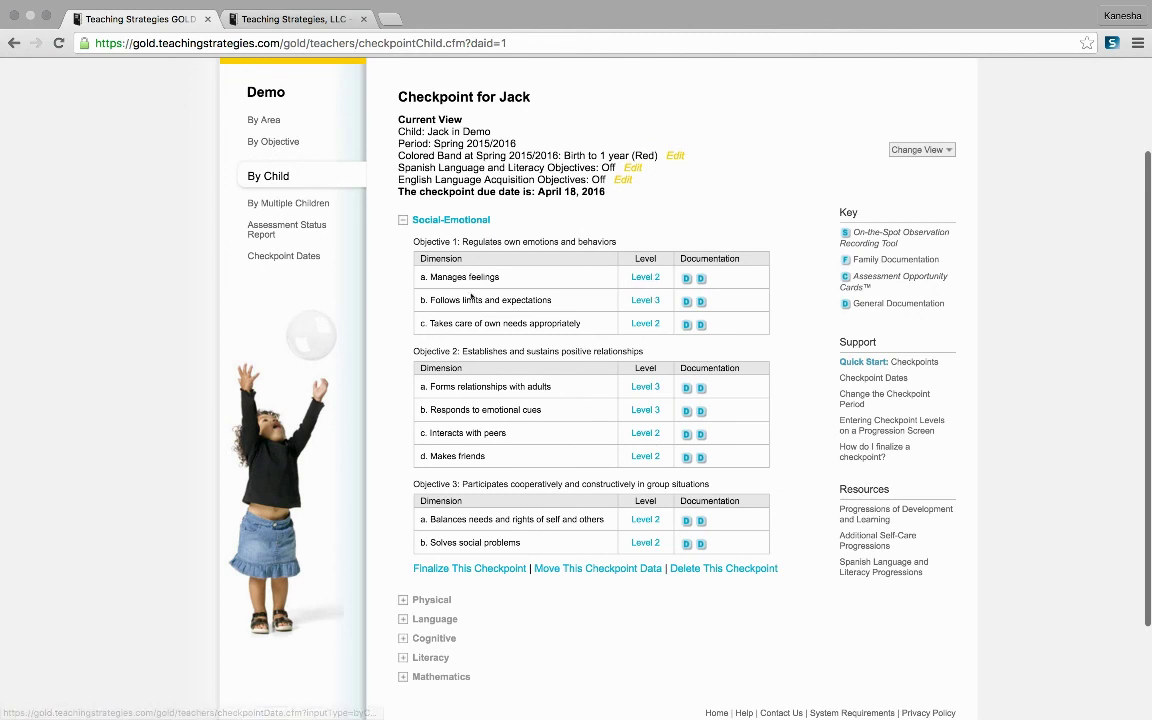
{"action": "left_click", "coordinate": [643, 302]}
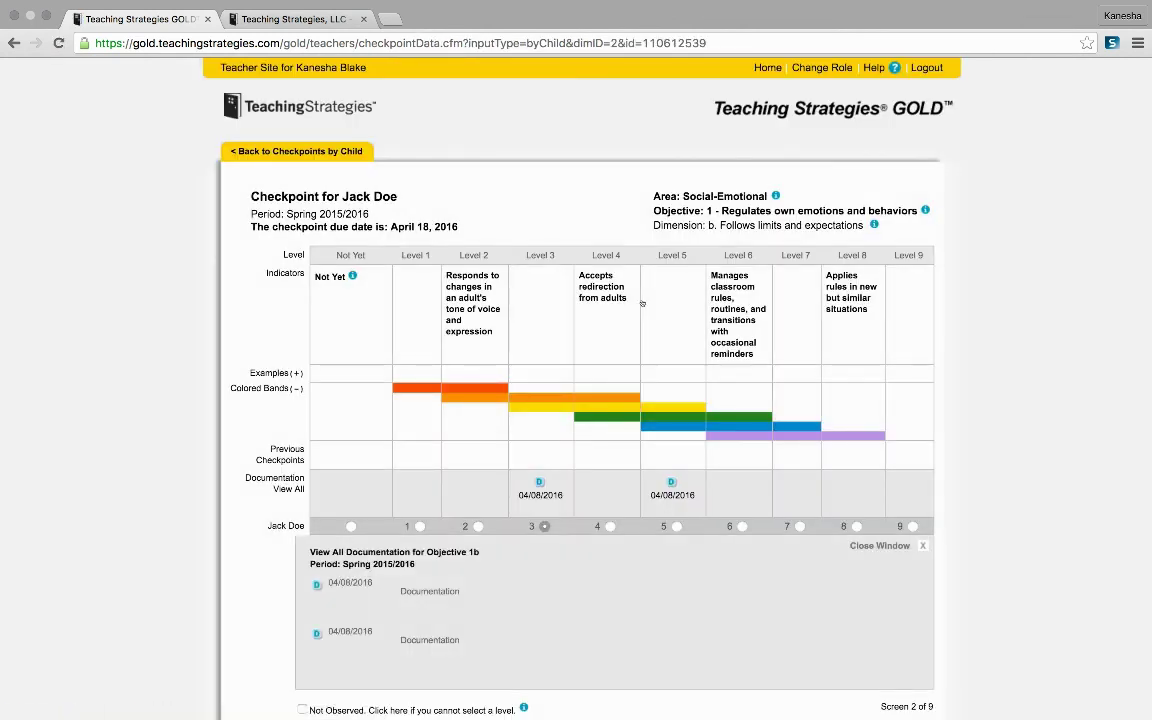
{"action": "scroll", "coordinate": [643, 302], "scroll_direction": "down", "scroll_amount": 2}
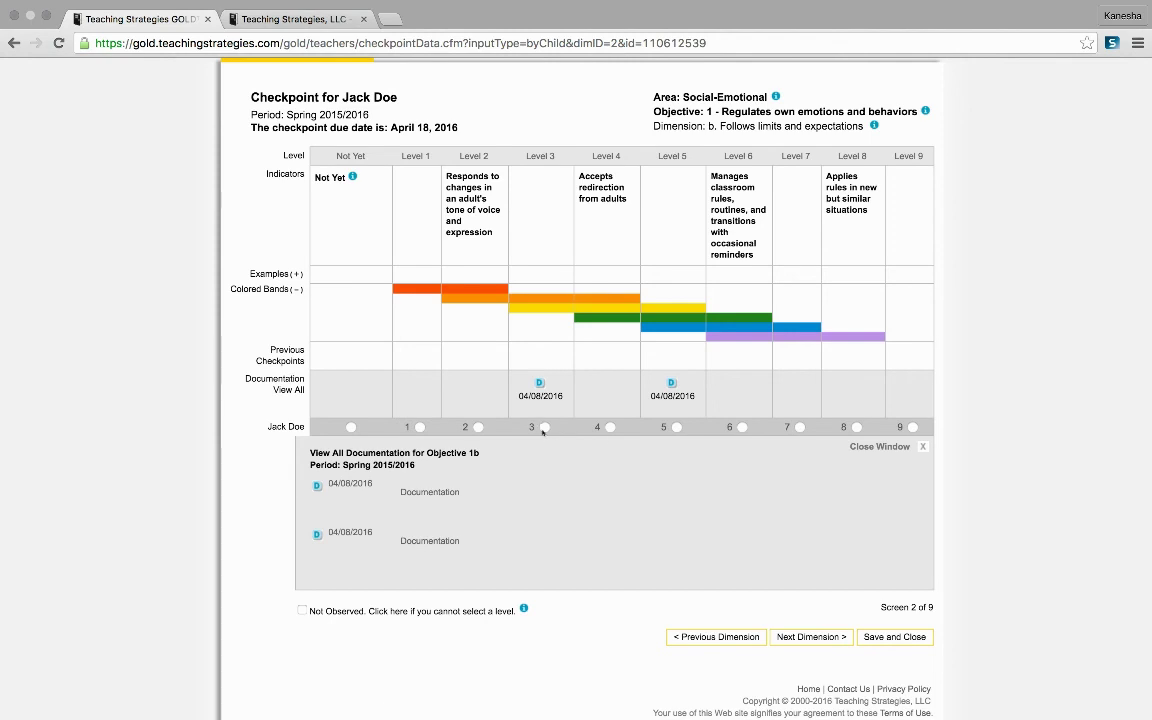
{"action": "left_click", "coordinate": [815, 637]}
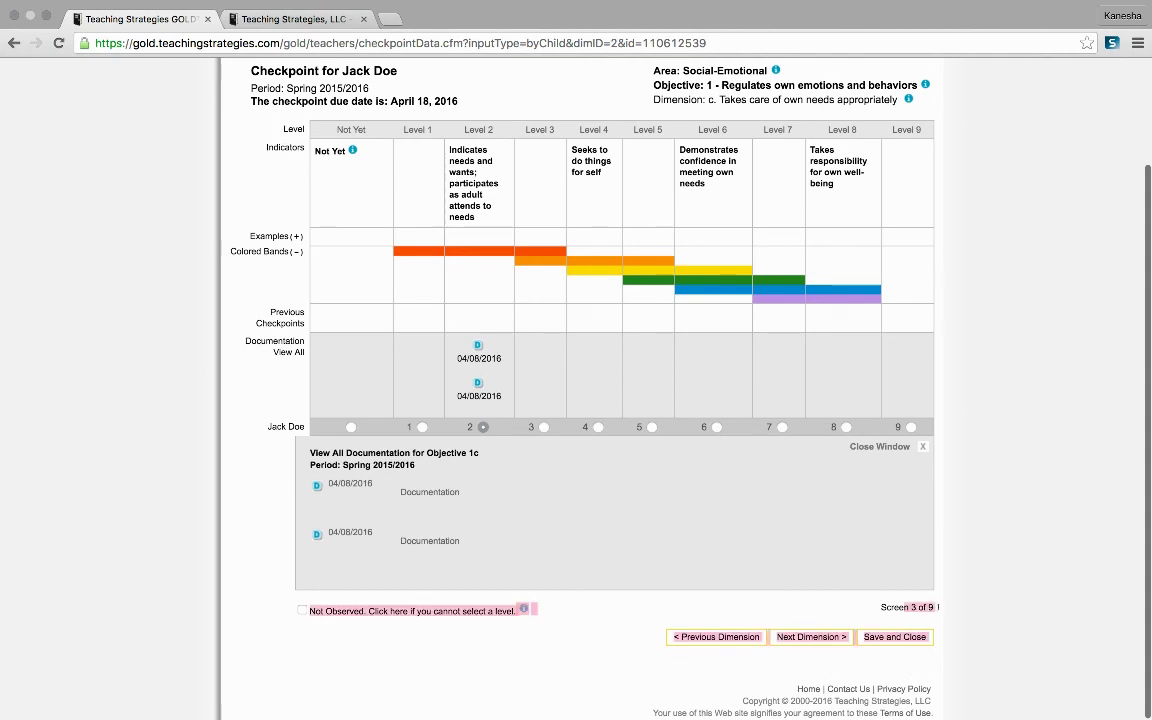
{"action": "left_click", "coordinate": [912, 640]}
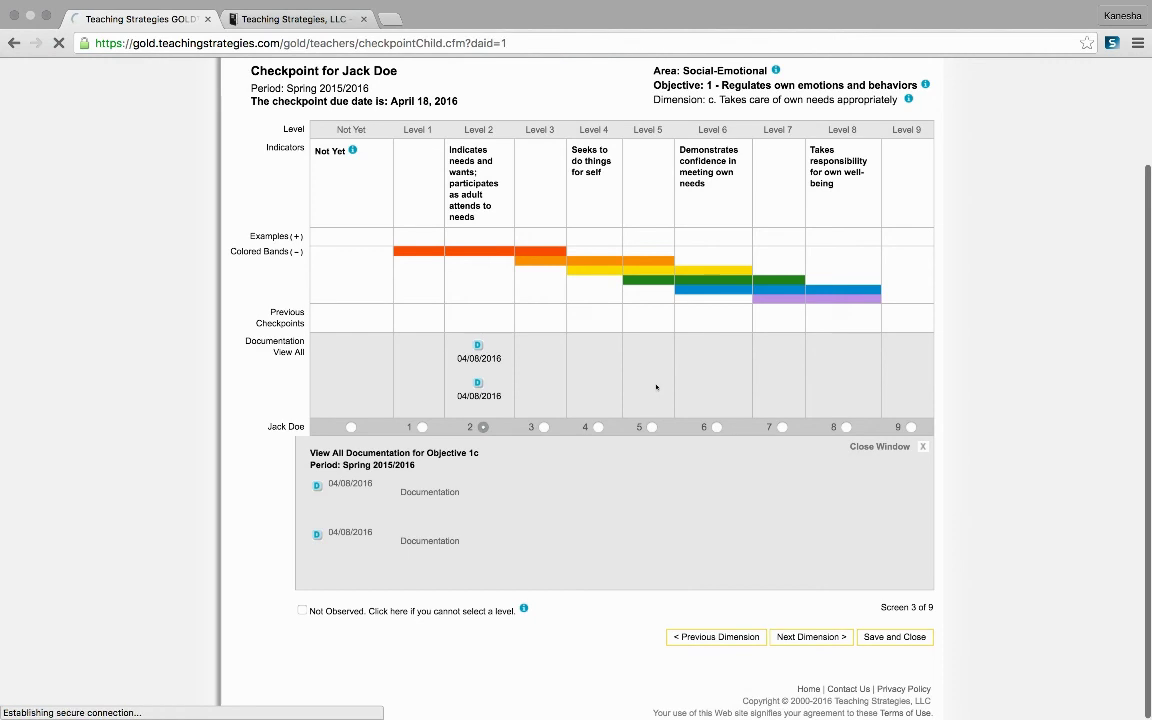
{"action": "scroll", "coordinate": [645, 481], "scroll_direction": "down", "scroll_amount": 1}
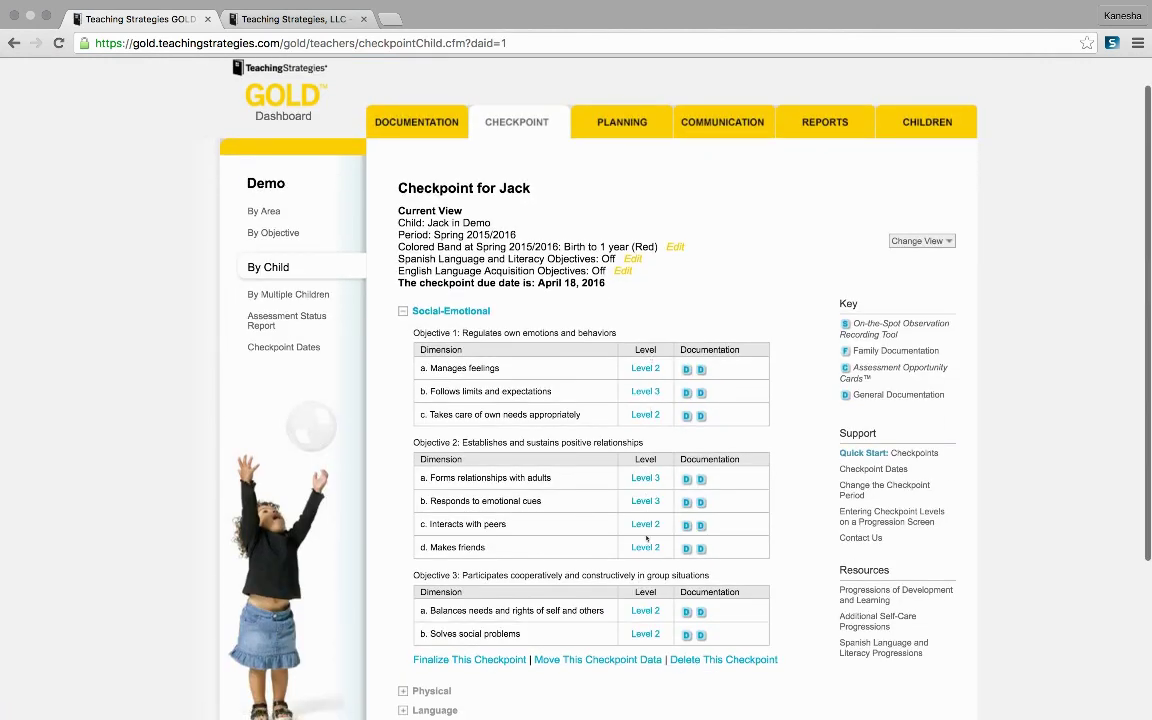
Step: Expand the Physical area of the checkpoint summary and examine the levels and documentation for Objectives 4 through 7
{"action": "scroll", "coordinate": [655, 490], "scroll_direction": "down", "scroll_amount": 2}
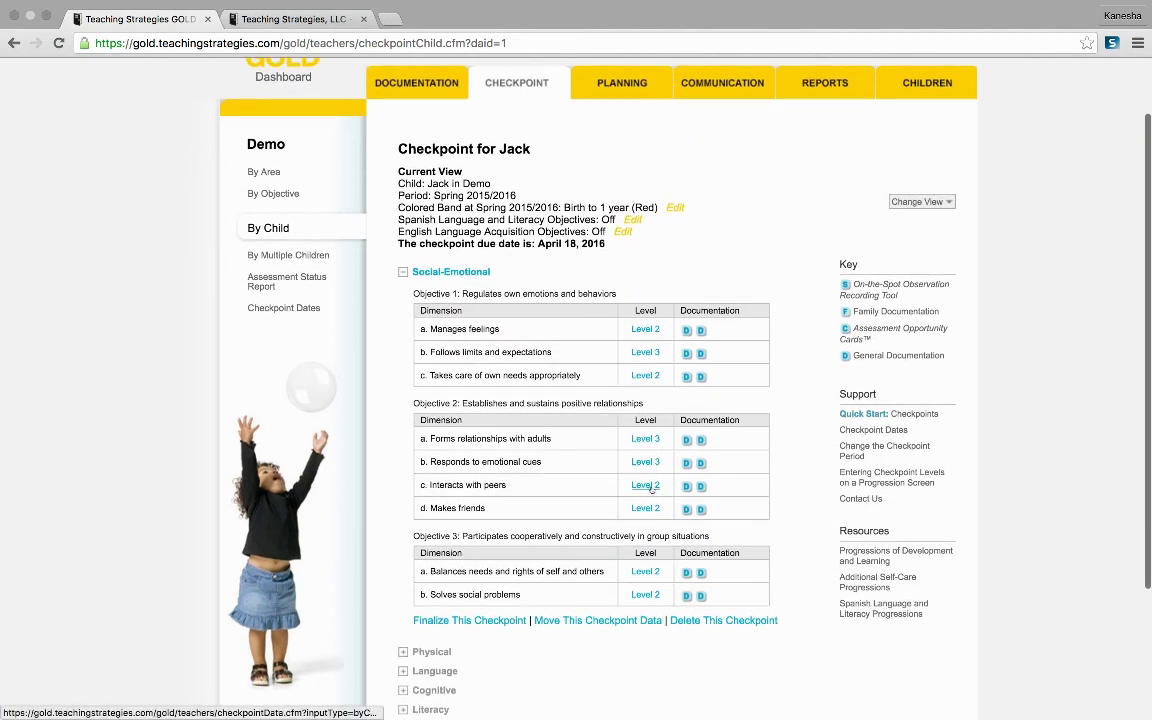
{"action": "scroll", "coordinate": [655, 490], "scroll_direction": "down", "scroll_amount": 1}
{"action": "scroll", "coordinate": [655, 490], "scroll_direction": "down", "scroll_amount": 1}
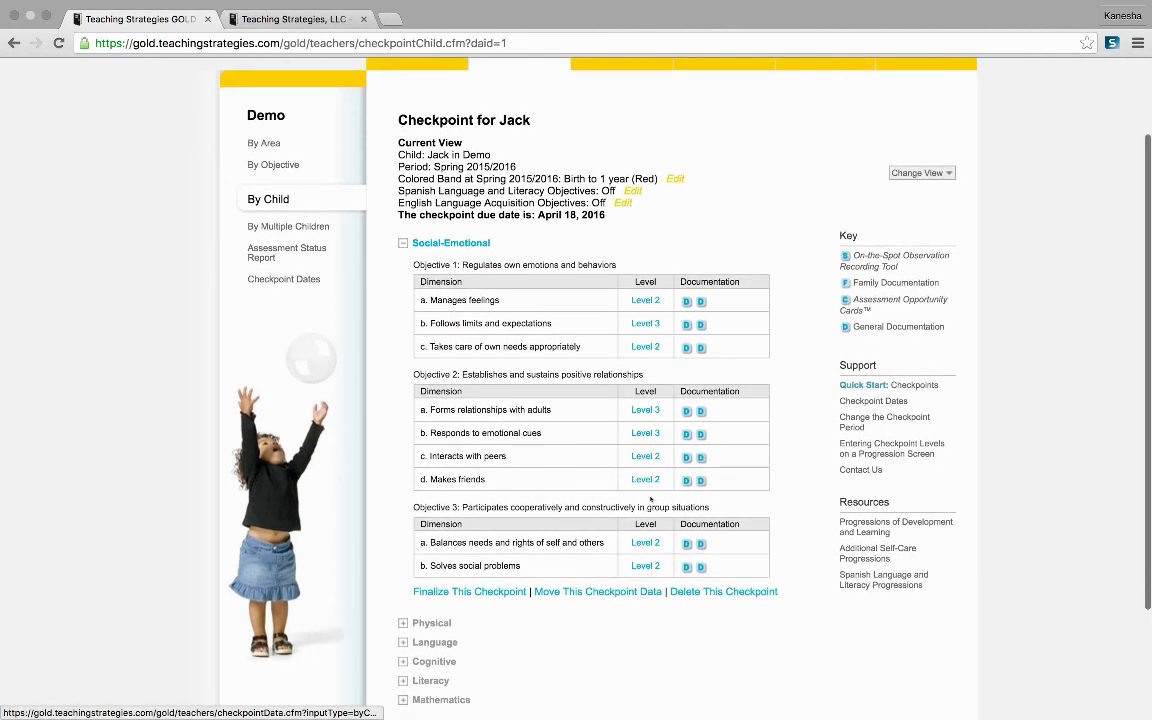
{"action": "scroll", "coordinate": [650, 566], "scroll_direction": "down", "scroll_amount": 1}
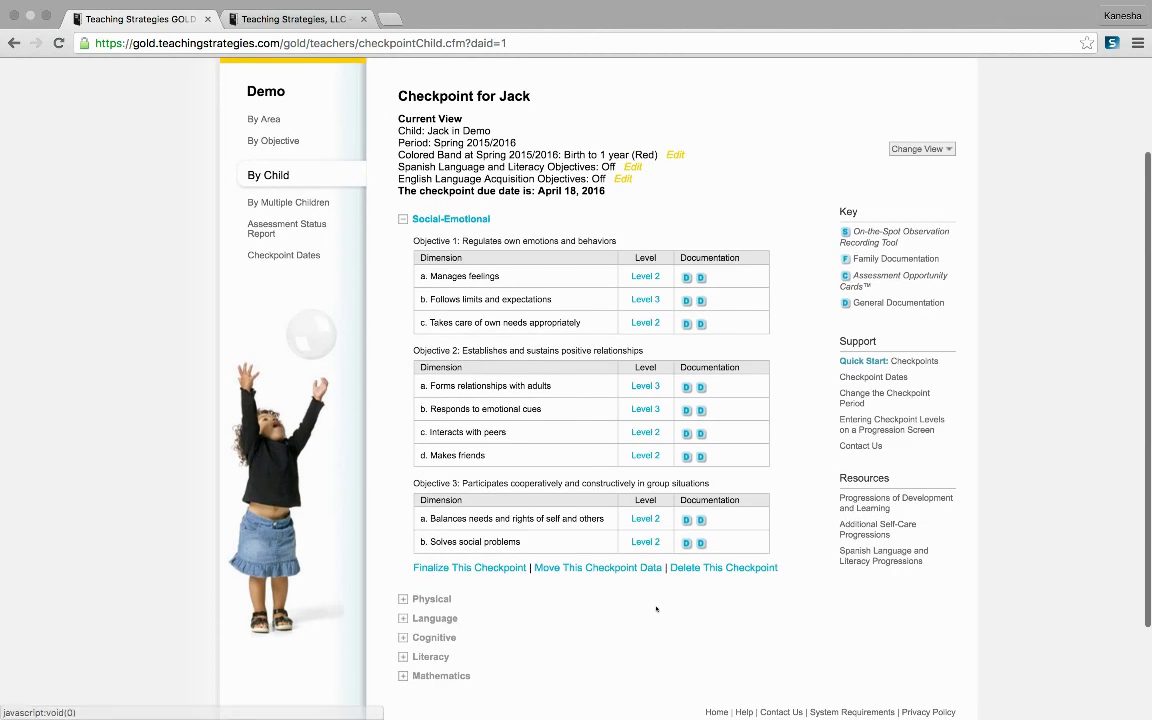
{"action": "scroll", "coordinate": [656, 608], "scroll_direction": "down", "scroll_amount": 1}
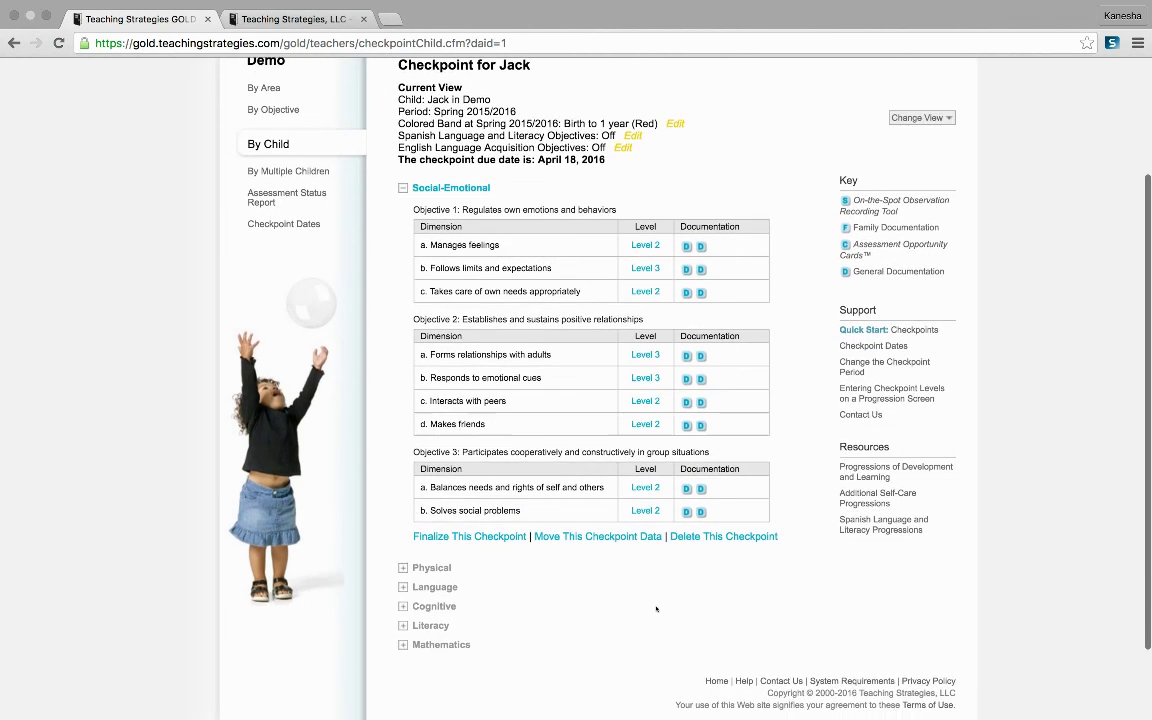
{"action": "left_click", "coordinate": [420, 567]}
{"action": "scroll", "coordinate": [553, 571], "scroll_direction": "down", "scroll_amount": 4}
{"action": "scroll", "coordinate": [553, 571], "scroll_direction": "down", "scroll_amount": 1}
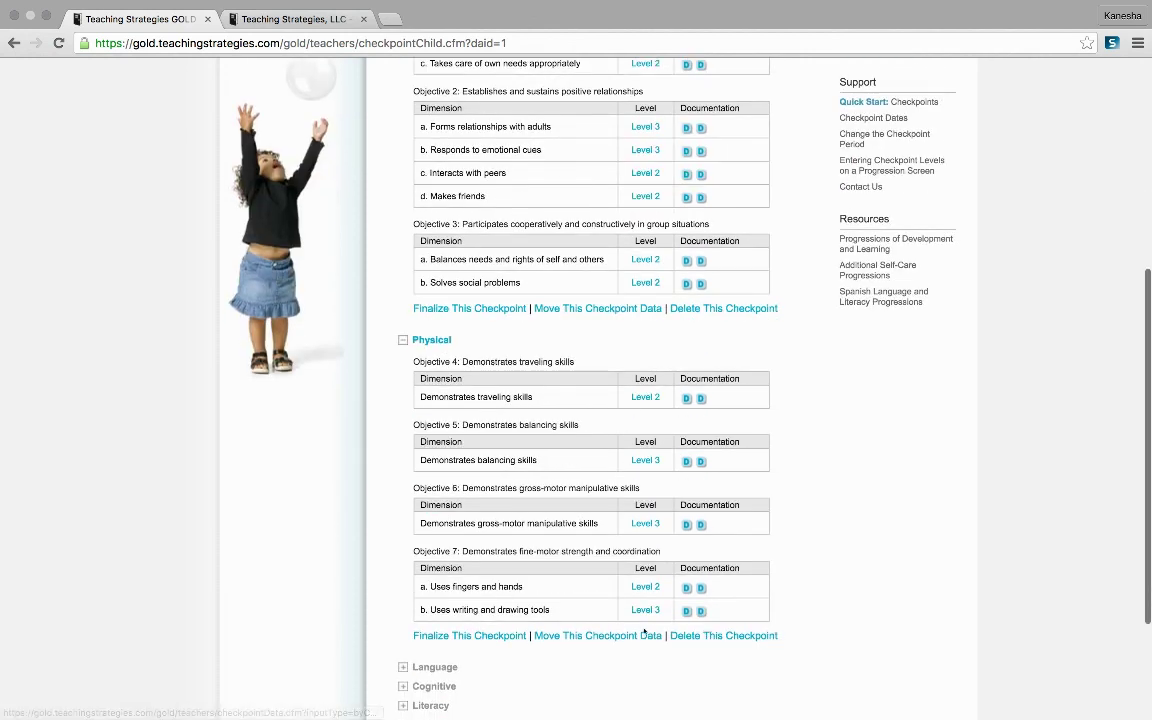
{"action": "scroll", "coordinate": [553, 389], "scroll_direction": "down", "scroll_amount": 4}
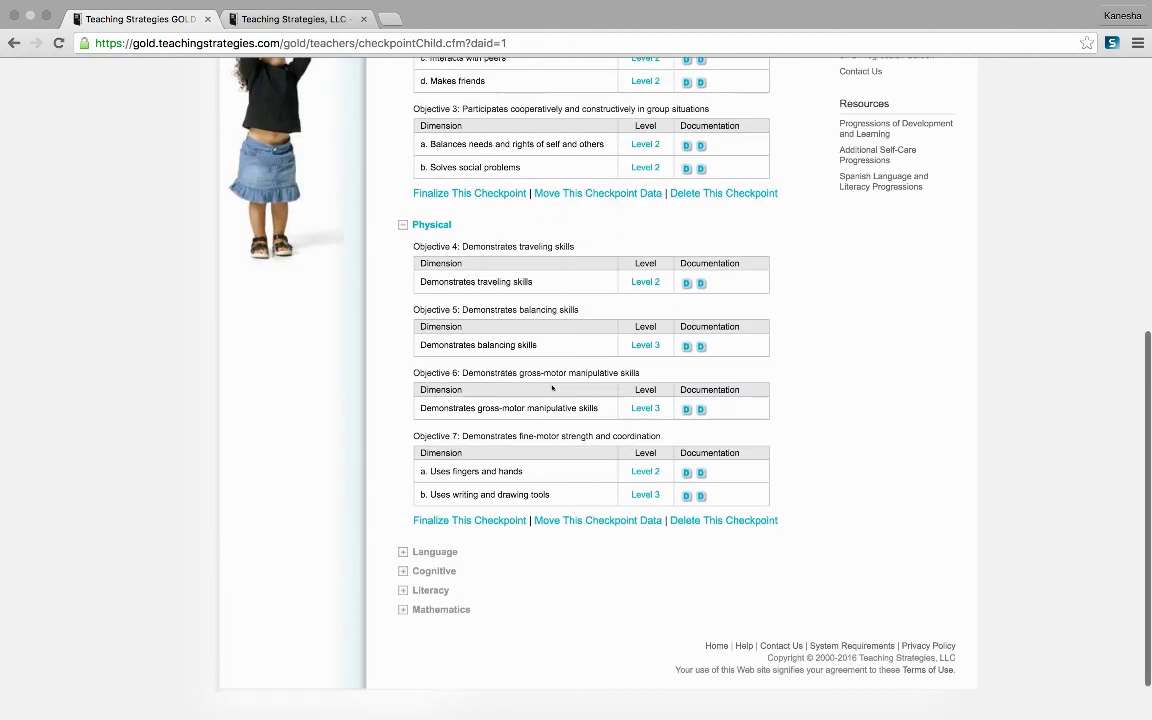
Step: Finalize the child's Social-Emotional checkpoint and accept the confirmation
{"action": "scroll", "coordinate": [553, 389], "scroll_direction": "up", "scroll_amount": 3}
{"action": "scroll", "coordinate": [553, 389], "scroll_direction": "up", "scroll_amount": 2}
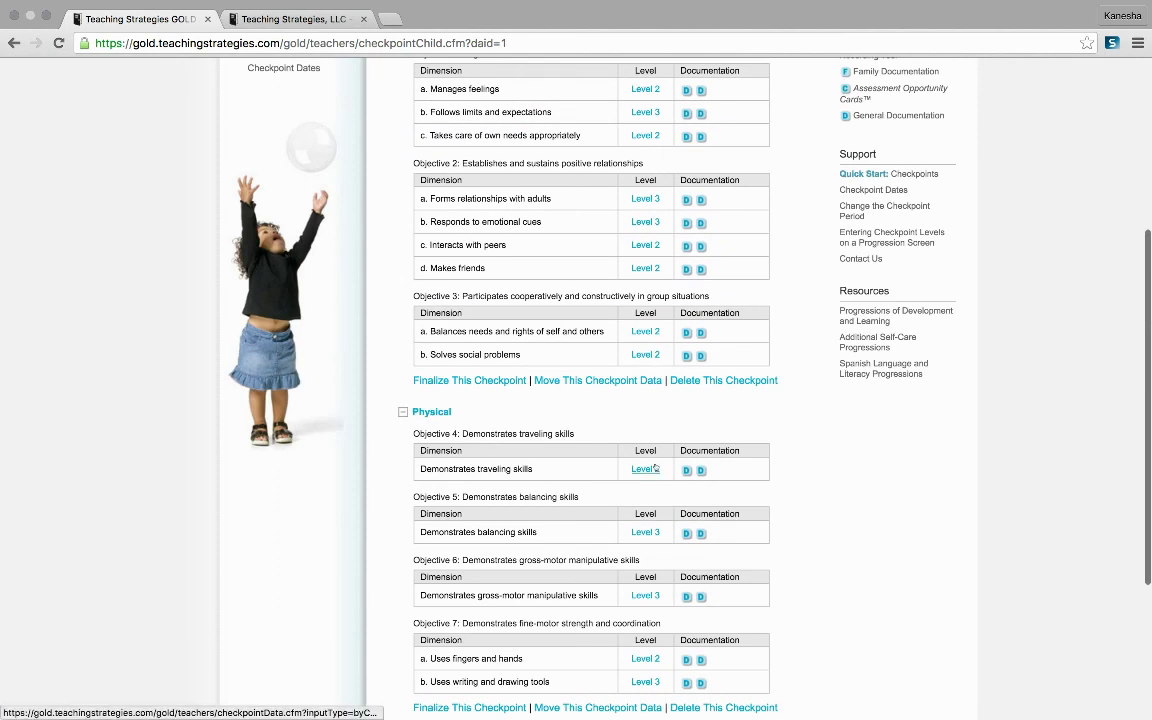
{"action": "scroll", "coordinate": [648, 466], "scroll_direction": "down", "scroll_amount": 1}
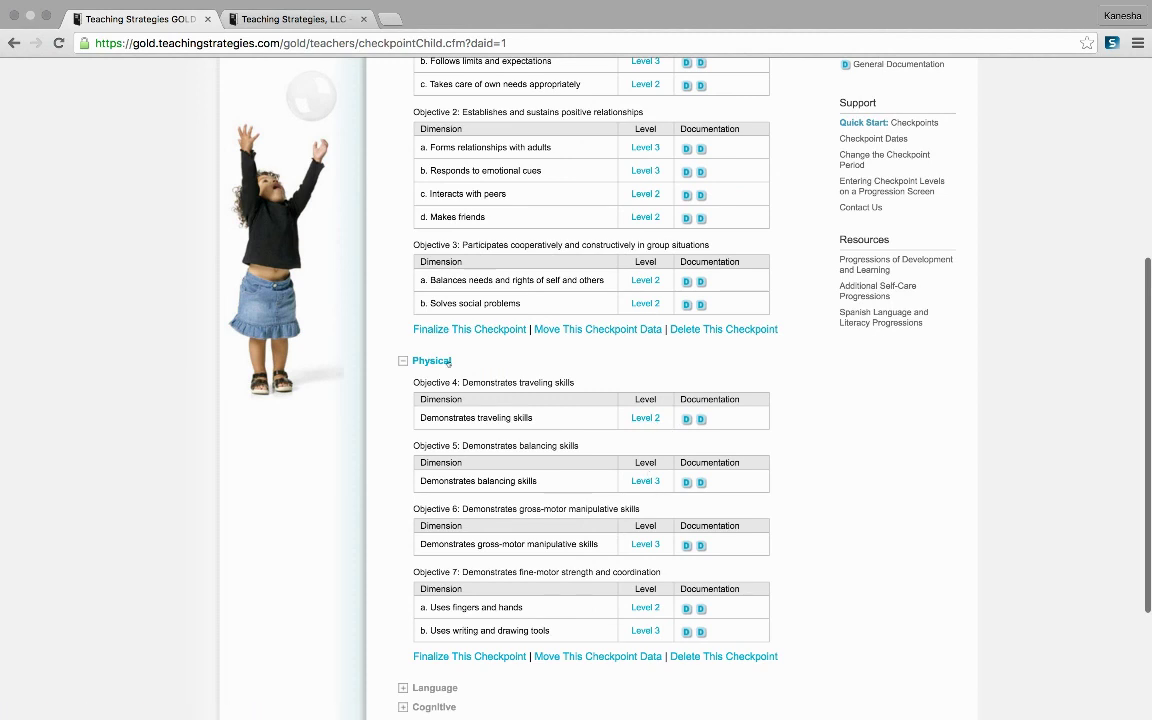
{"action": "left_click", "coordinate": [457, 330]}
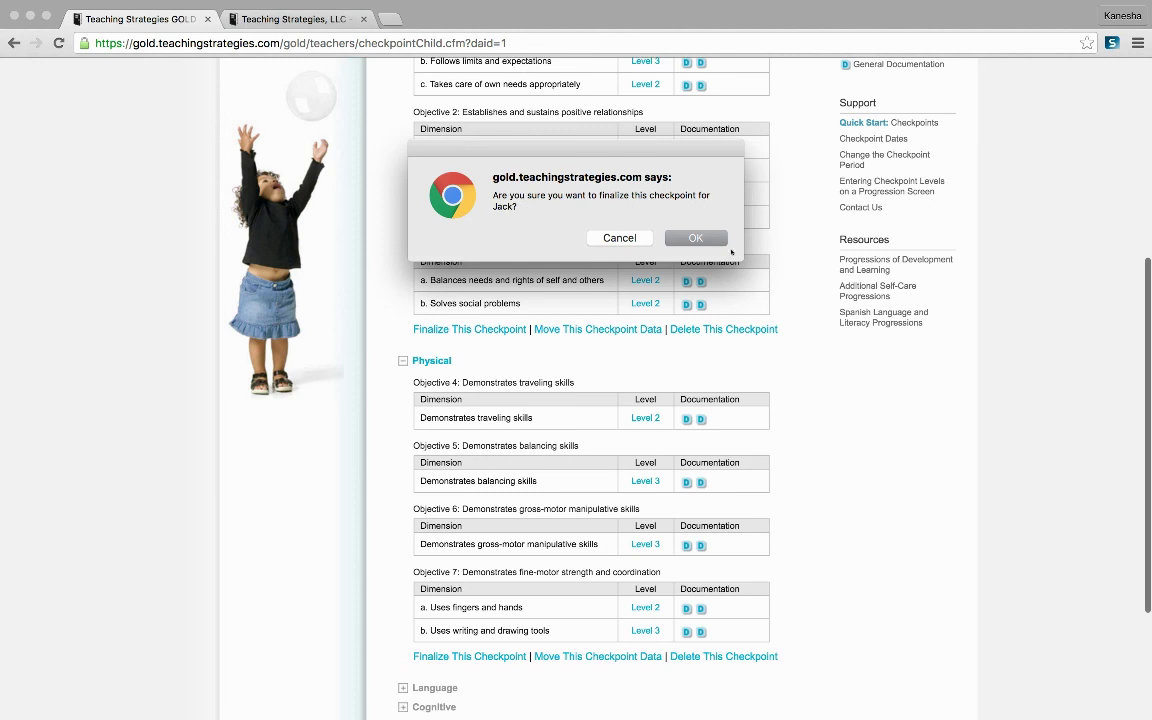
{"action": "left_click", "coordinate": [690, 239]}
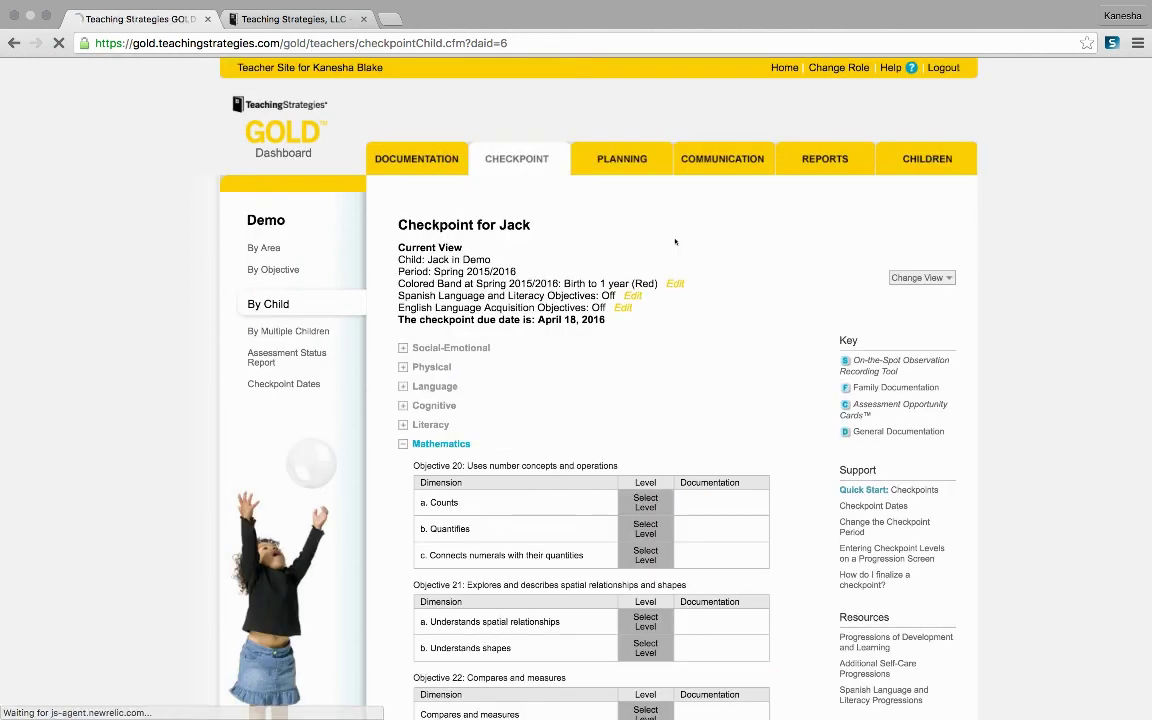
Step: Look over the Mathematics objectives, and expand the Physical area to review its levels and checkpoint options
{"action": "scroll", "coordinate": [628, 366], "scroll_direction": "down", "scroll_amount": 3}
{"action": "scroll", "coordinate": [628, 366], "scroll_direction": "up", "scroll_amount": 3}
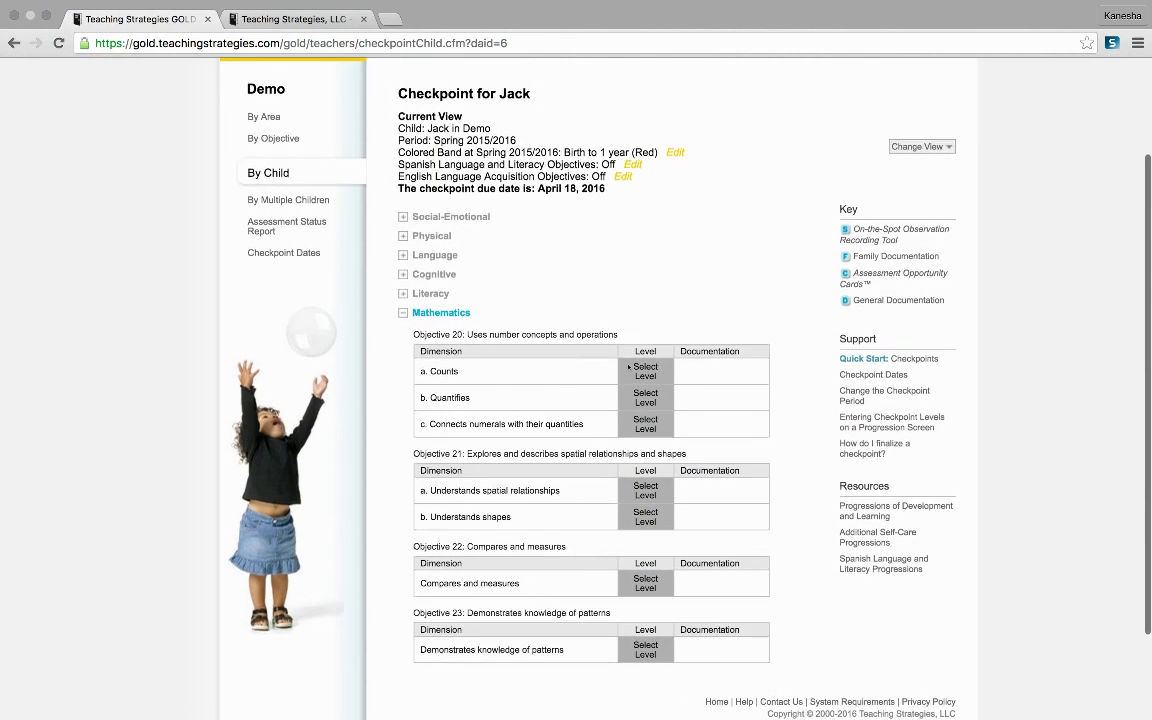
{"action": "scroll", "coordinate": [628, 368], "scroll_direction": "down", "scroll_amount": 4}
{"action": "scroll", "coordinate": [628, 368], "scroll_direction": "up", "scroll_amount": 3}
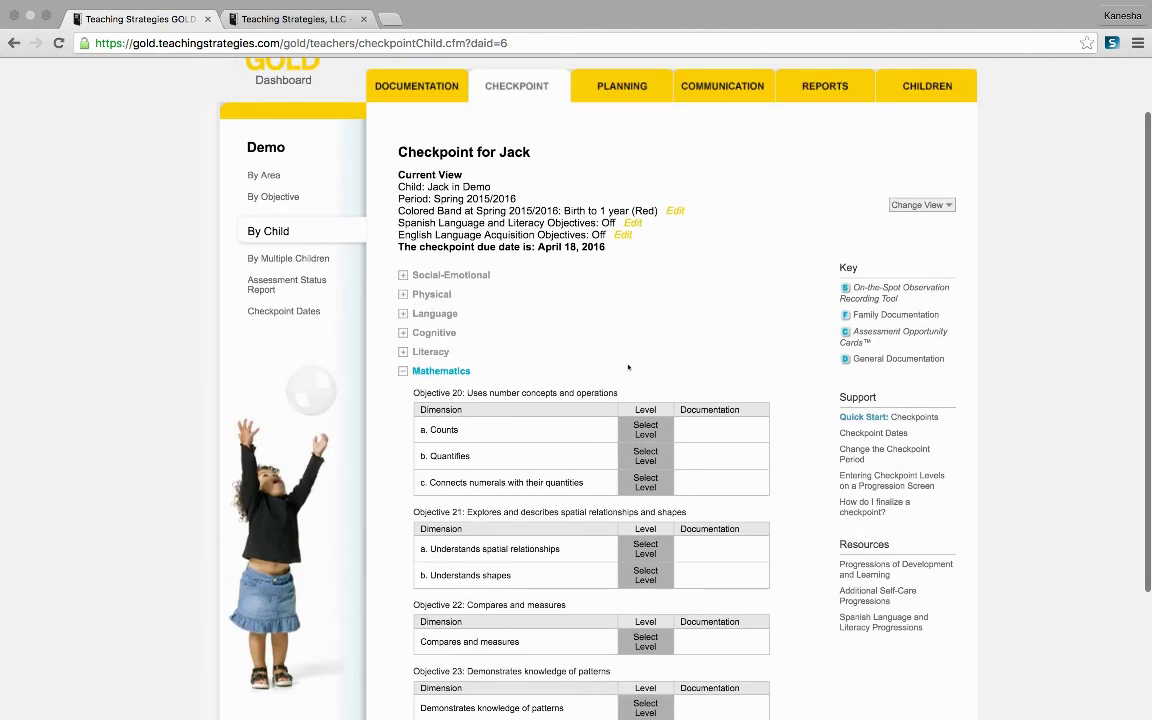
{"action": "left_click", "coordinate": [420, 295]}
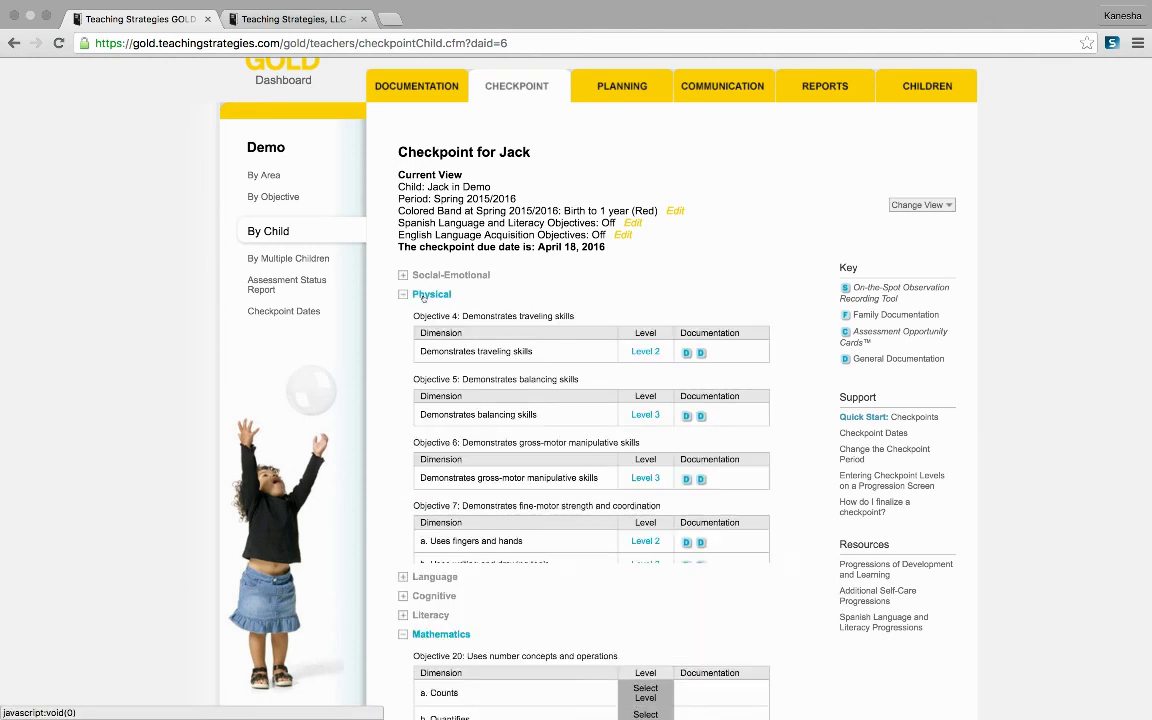
{"action": "scroll", "coordinate": [462, 408], "scroll_direction": "down", "scroll_amount": 1}
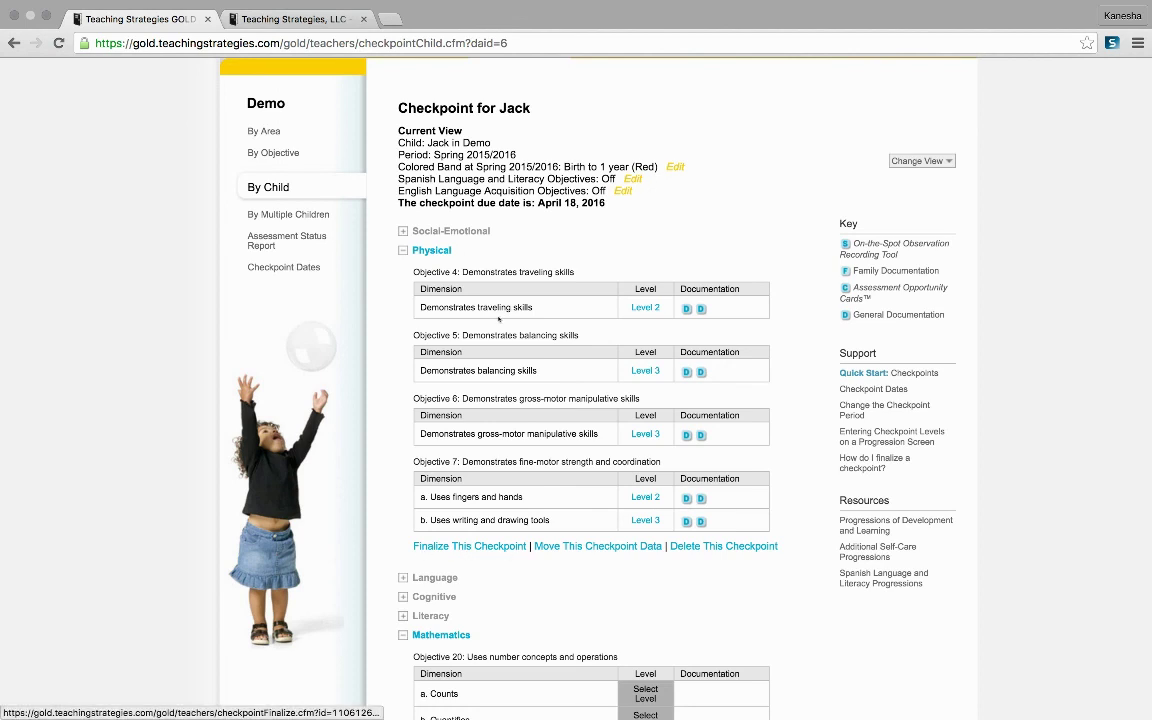
Step: Expand the Social-Emotional area, collapse Physical, and check the checkpoint status below Objective 3
{"action": "left_click", "coordinate": [460, 546]}
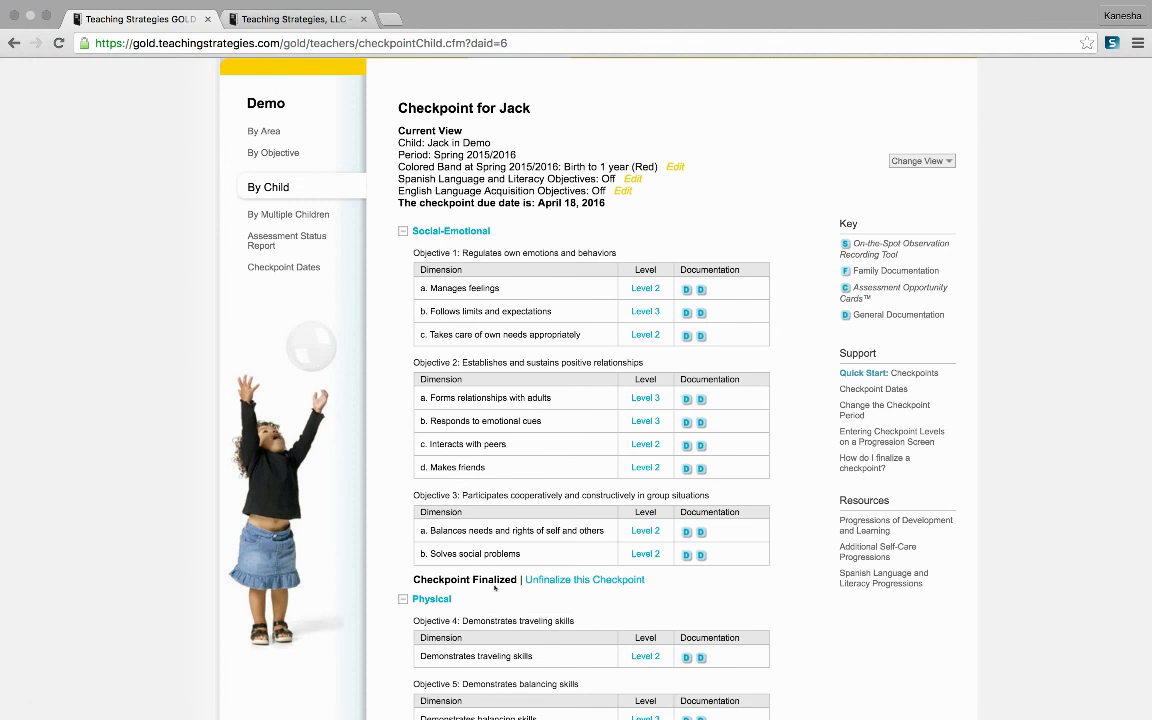
{"action": "left_click_drag", "start_coordinate": [415, 580], "coordinate": [519, 581]}
{"action": "left_click", "coordinate": [522, 588]}
{"action": "scroll", "coordinate": [522, 590], "scroll_direction": "down", "scroll_amount": 1}
{"action": "scroll", "coordinate": [522, 590], "scroll_direction": "down", "scroll_amount": 1}
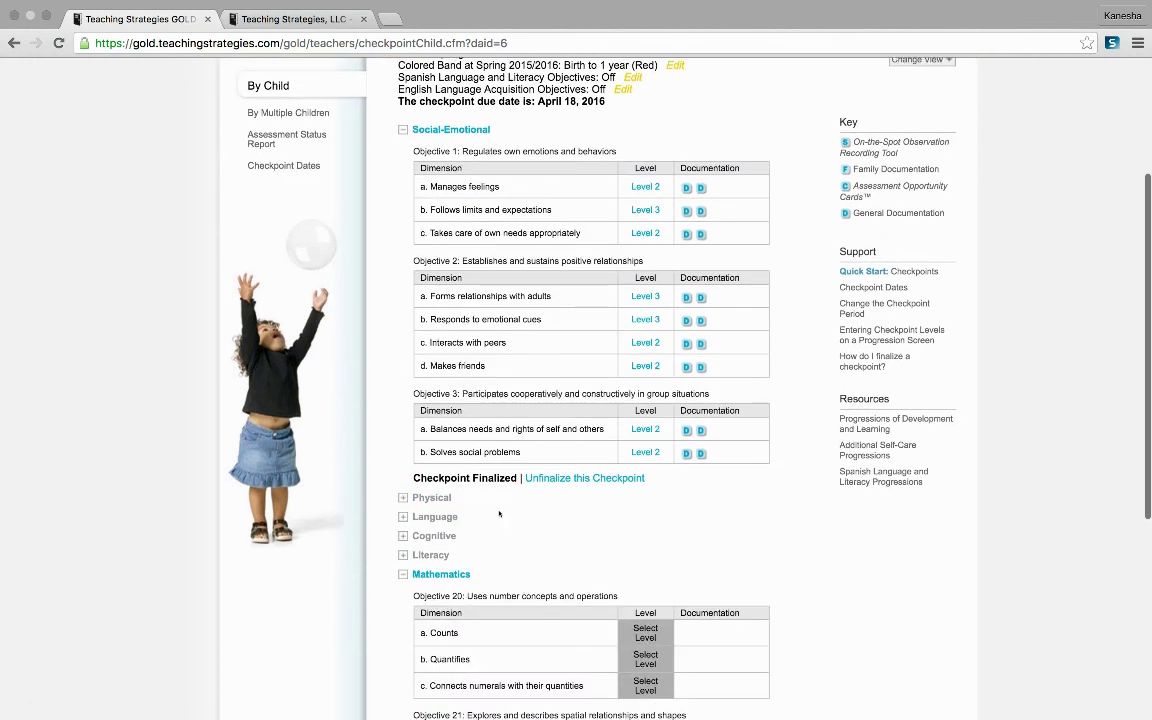
Step: Unfinalize the Social-Emotional checkpoint and accept the confirmation
{"action": "left_click_drag", "start_coordinate": [648, 483], "coordinate": [525, 481]}
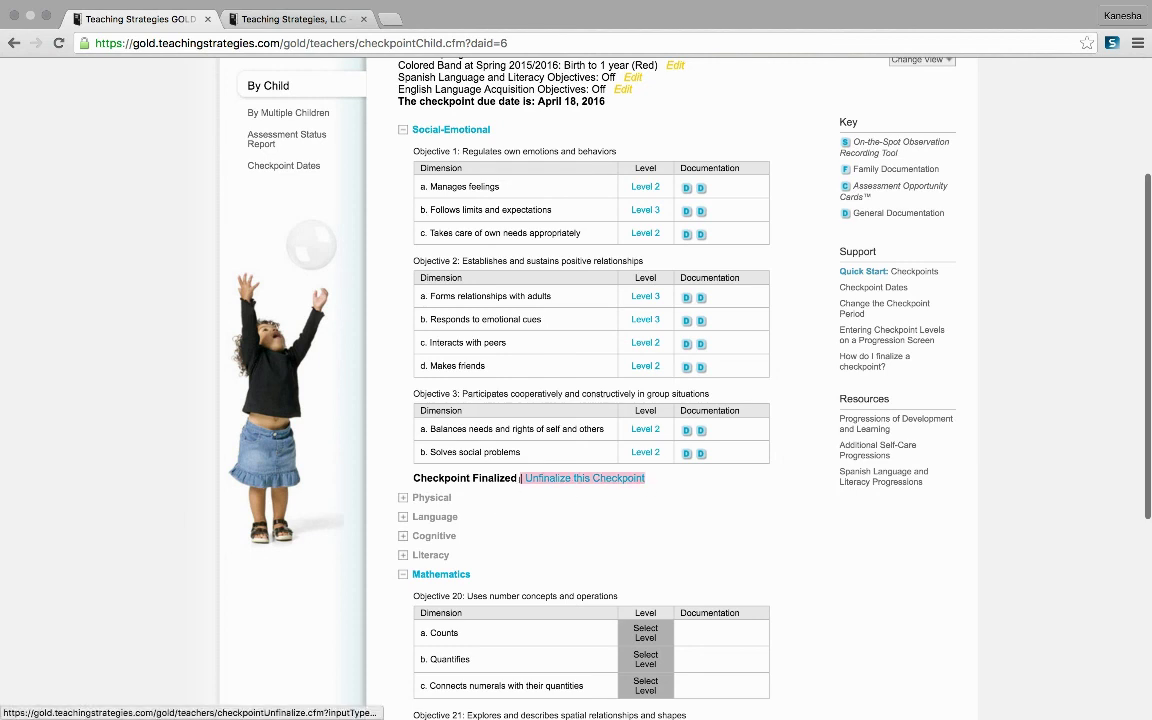
{"action": "left_click", "coordinate": [545, 492]}
{"action": "left_click", "coordinate": [550, 480]}
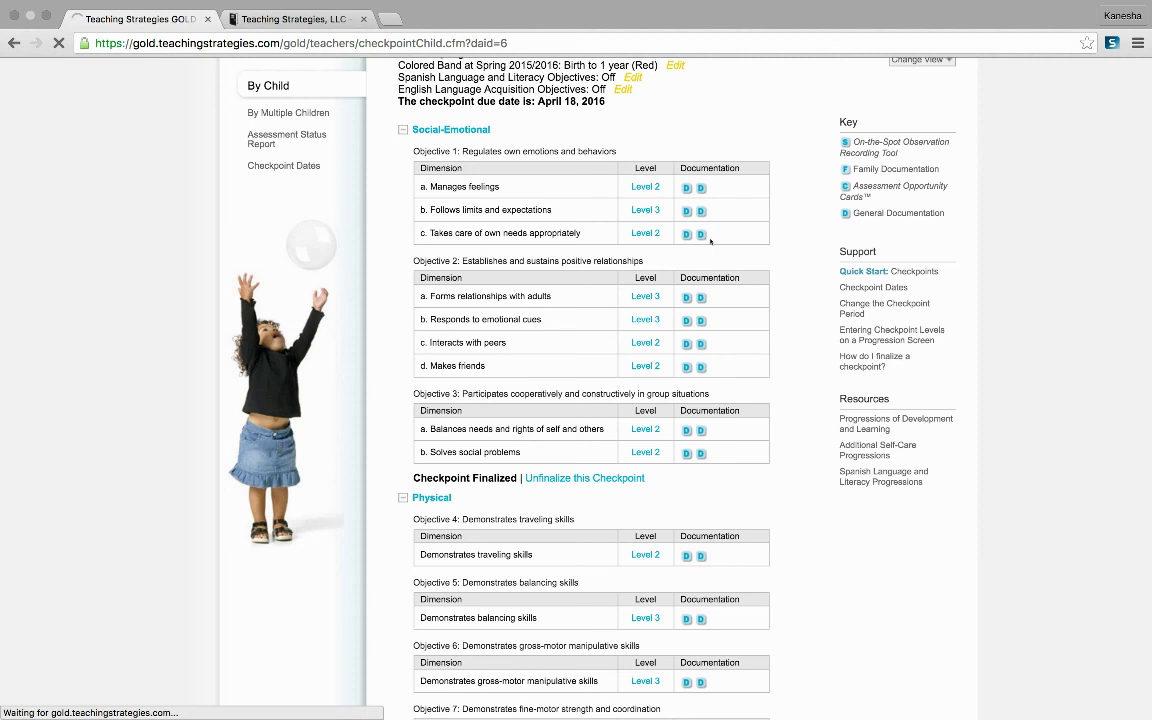
Step: Expand the Physical area beneath Social-Emotional and compare the levels and checkpoint options of both areas
{"action": "scroll", "coordinate": [710, 241], "scroll_direction": "down", "scroll_amount": 3}
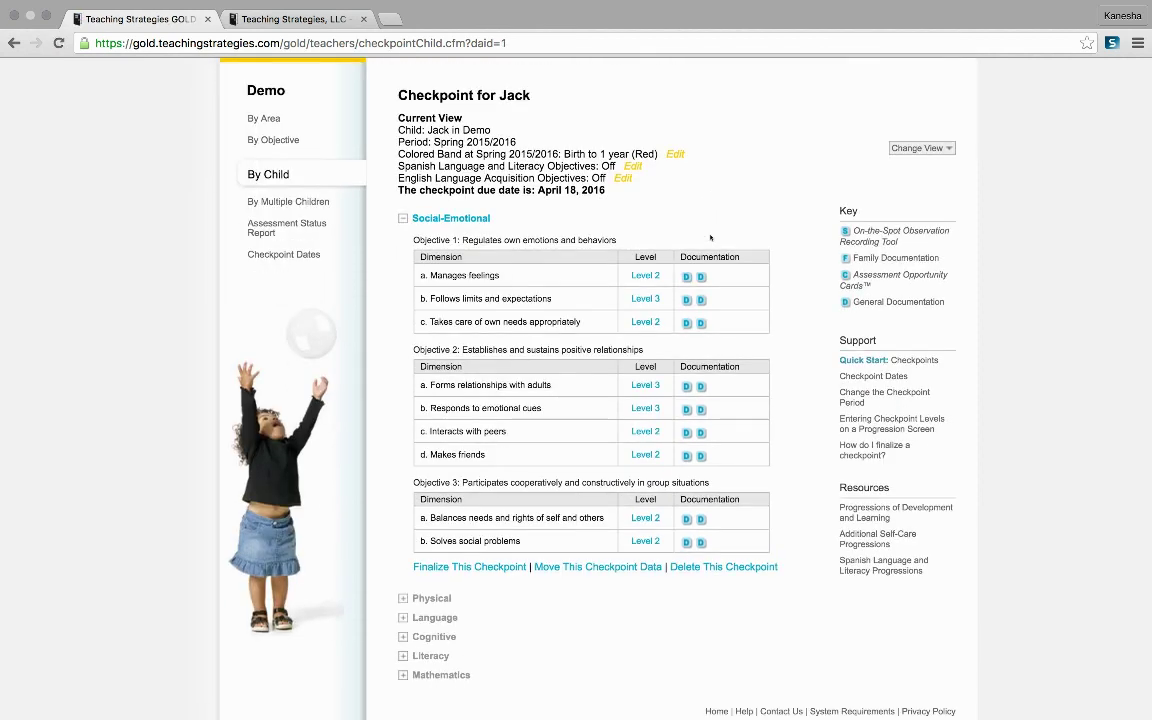
{"action": "scroll", "coordinate": [710, 237], "scroll_direction": "down", "scroll_amount": 3}
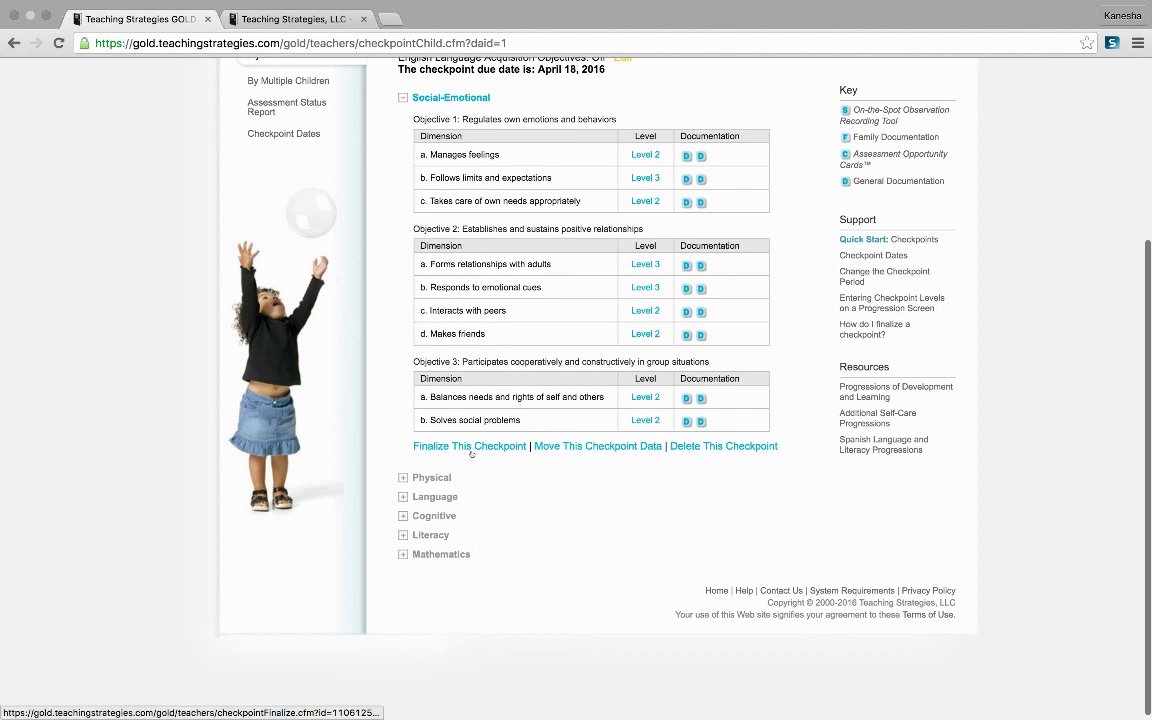
{"action": "left_click", "coordinate": [431, 477]}
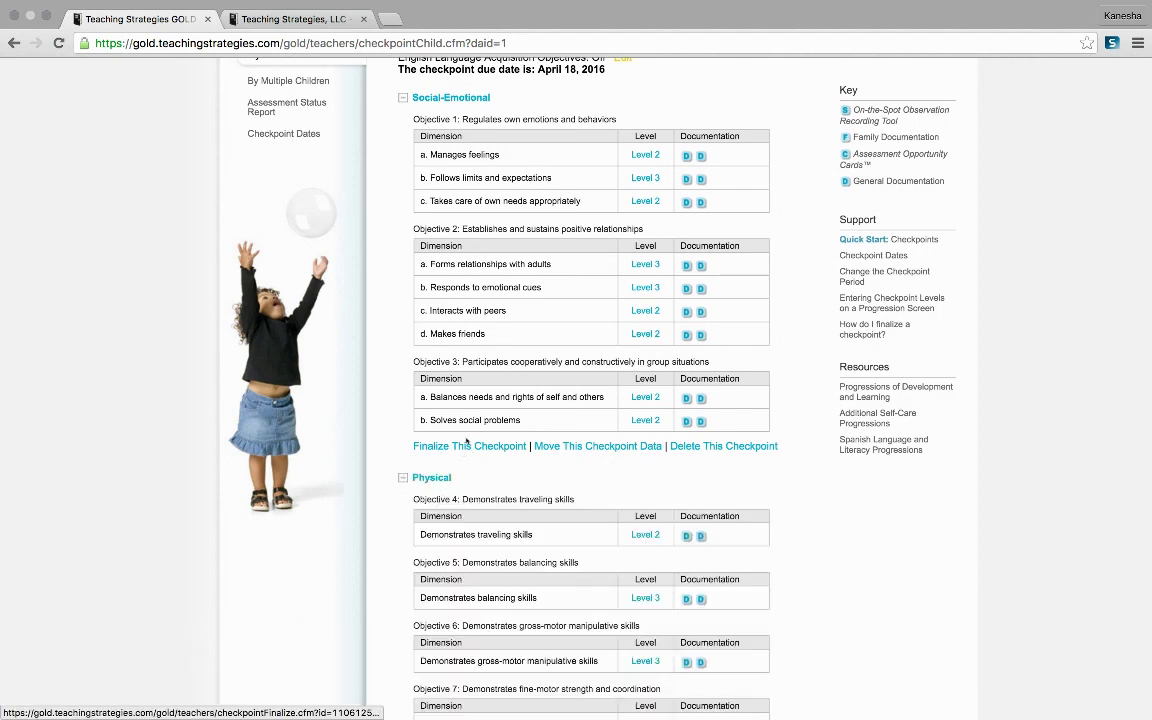
{"action": "scroll", "coordinate": [471, 452], "scroll_direction": "down", "scroll_amount": 3}
{"action": "scroll", "coordinate": [470, 452], "scroll_direction": "down", "scroll_amount": 1}
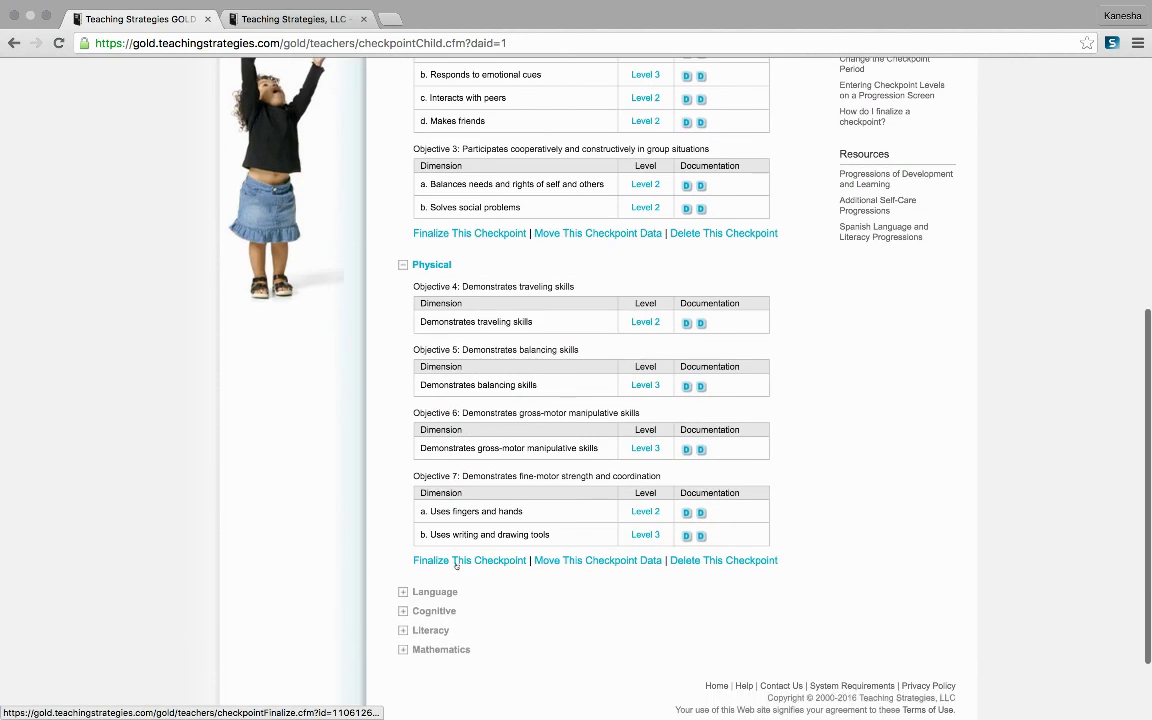
{"action": "scroll", "coordinate": [450, 184], "scroll_direction": "up", "scroll_amount": 8}
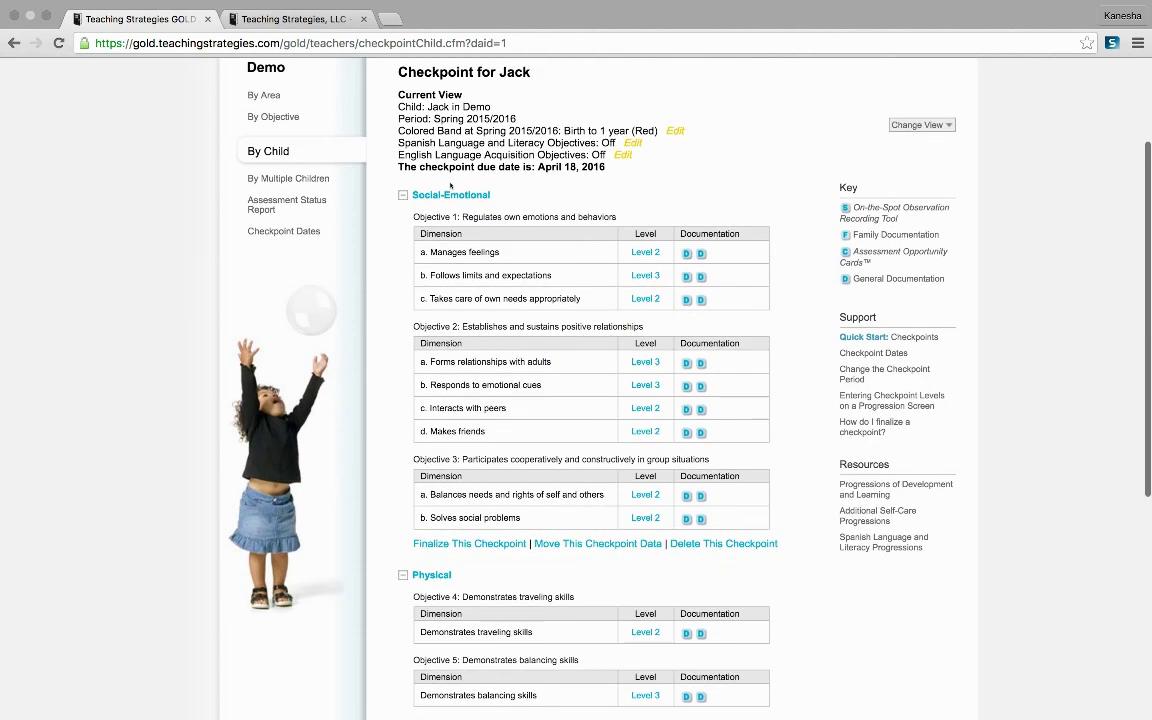
{"action": "scroll", "coordinate": [450, 184], "scroll_direction": "up", "scroll_amount": 2}
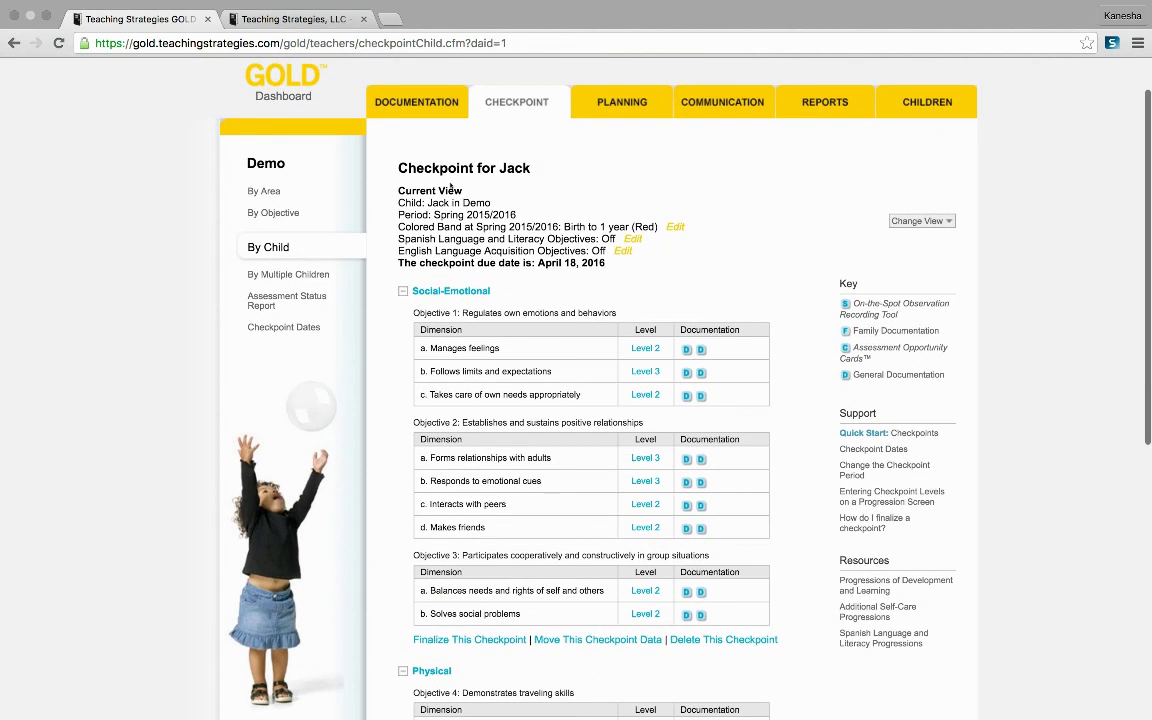
{"action": "scroll", "coordinate": [450, 184], "scroll_direction": "down", "scroll_amount": 1}
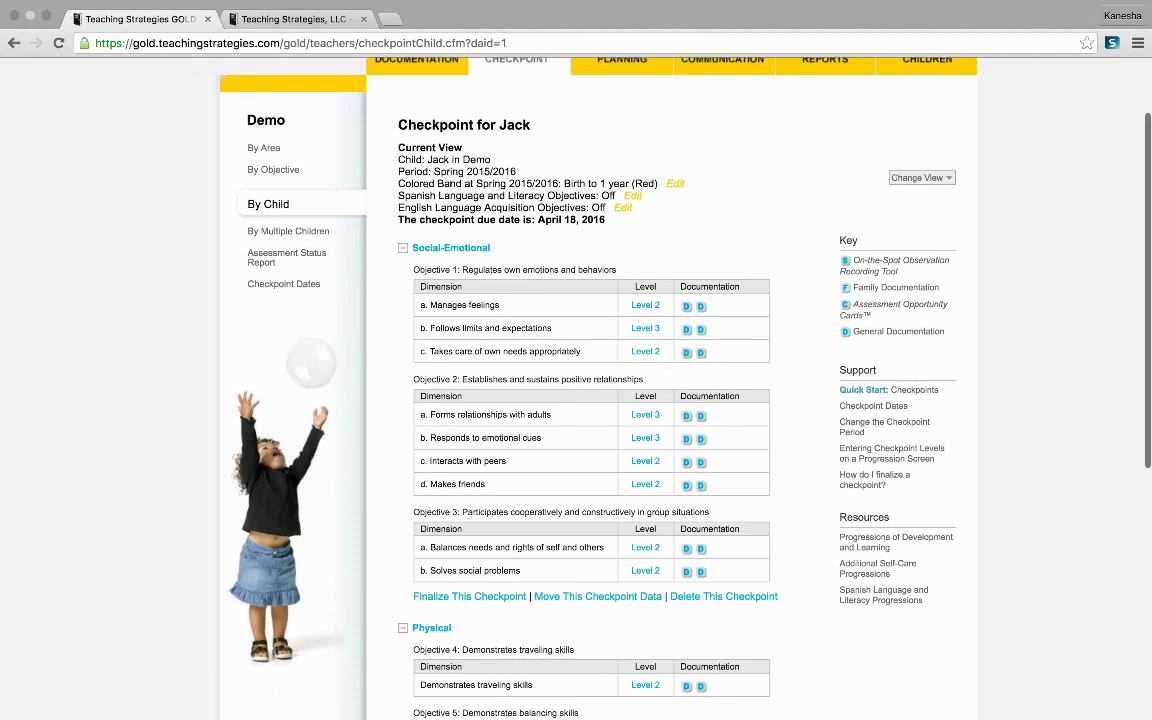